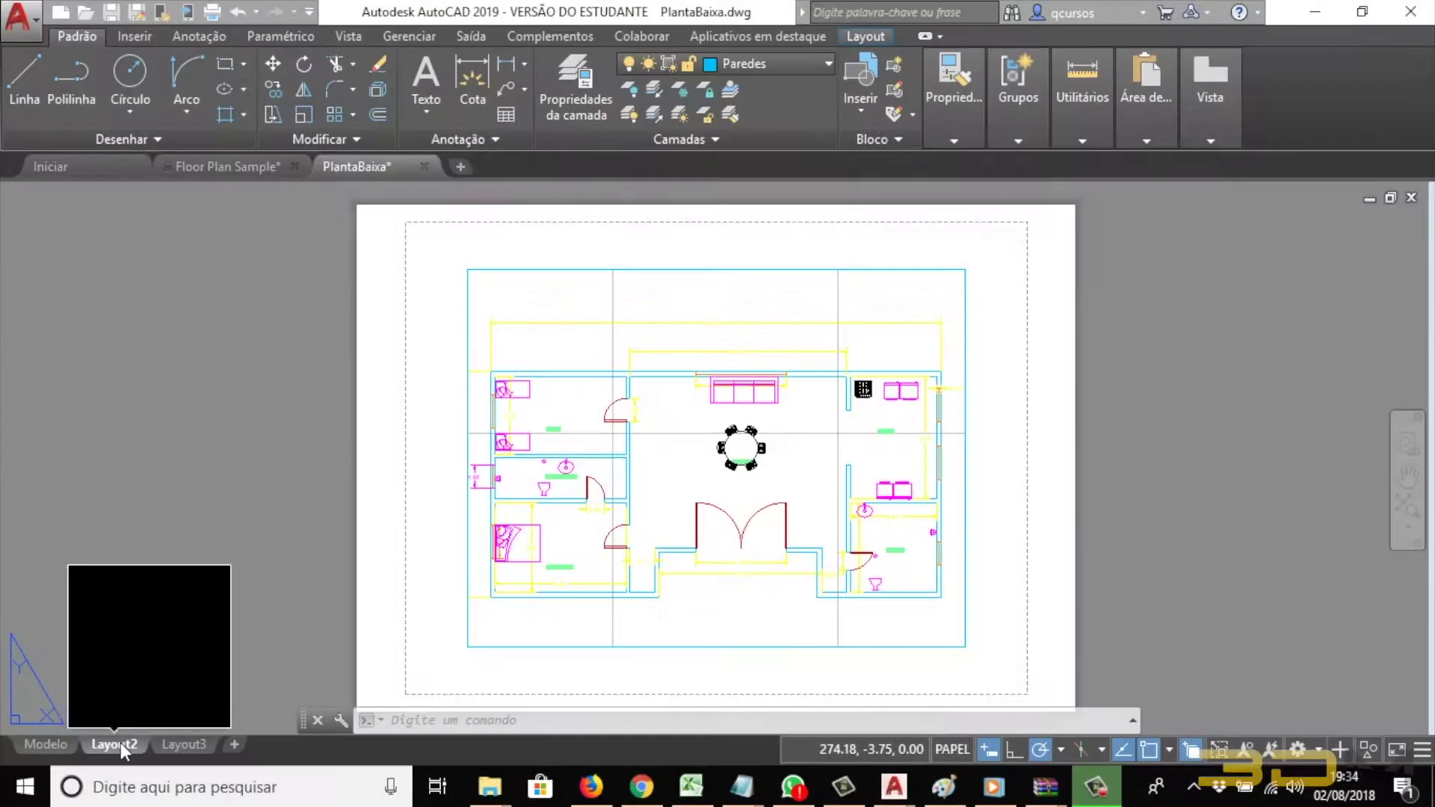
Step: Rename the Layout2 sheet to 'A4 Paisagem'
right_click(119, 743)
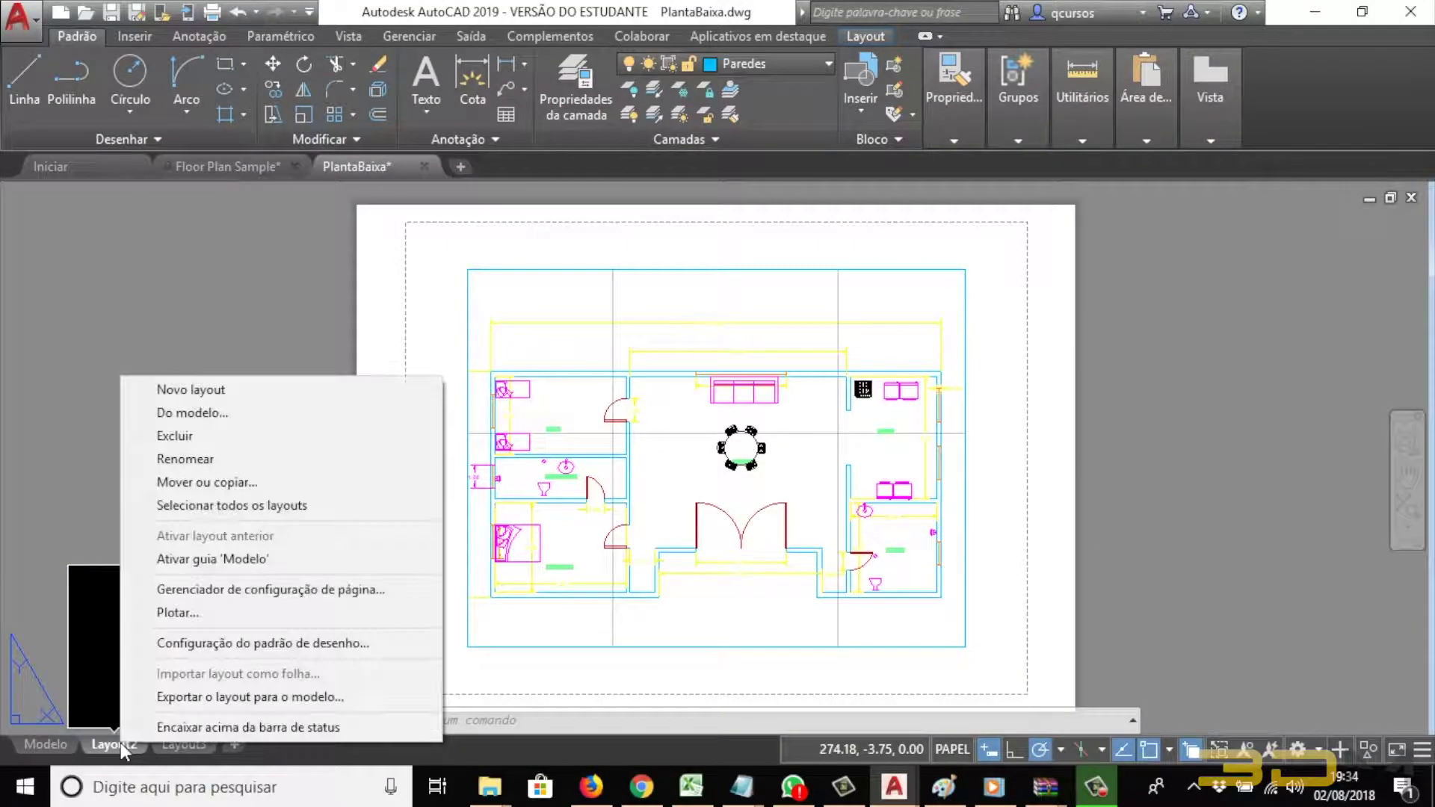
left_click(192, 461)
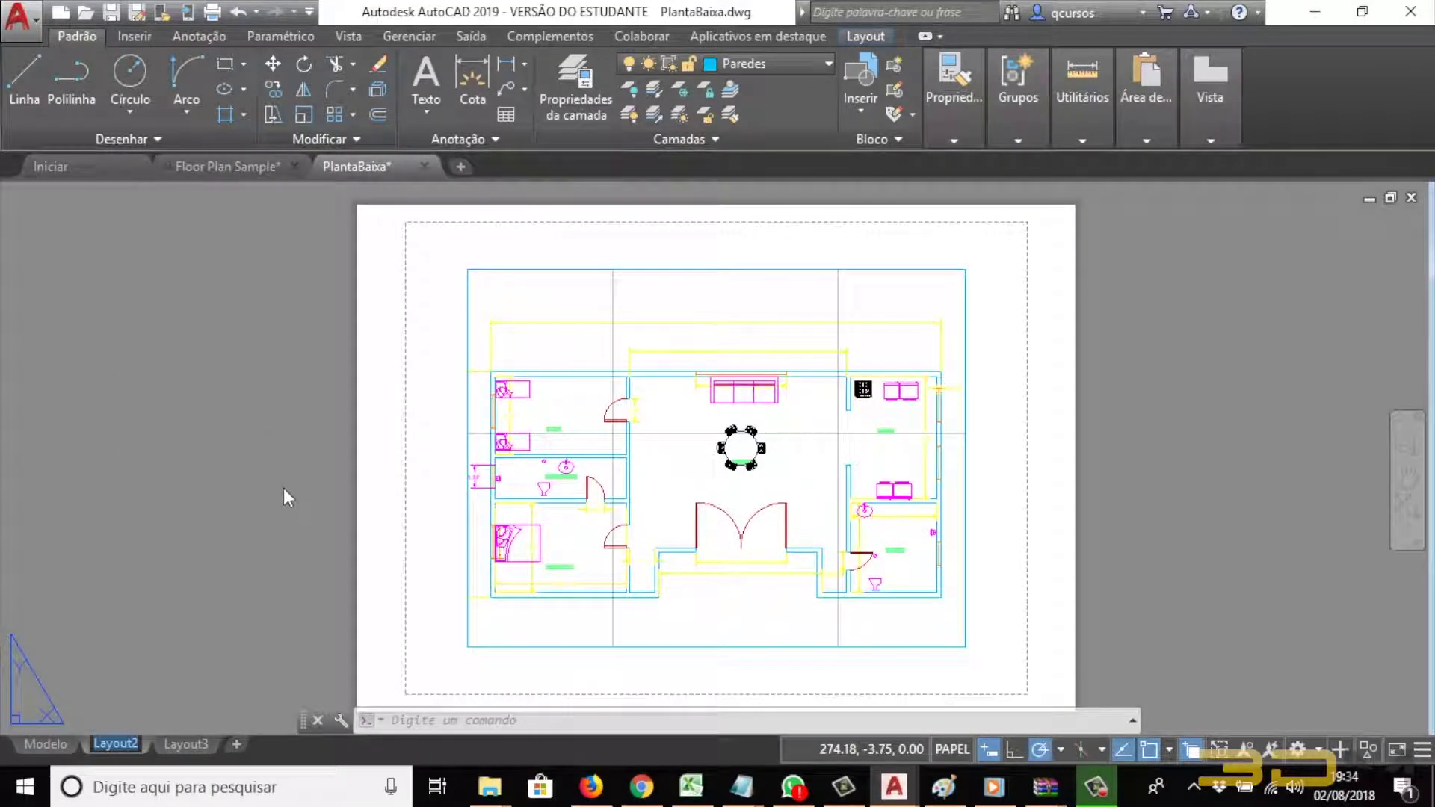
type("A4 Pa")
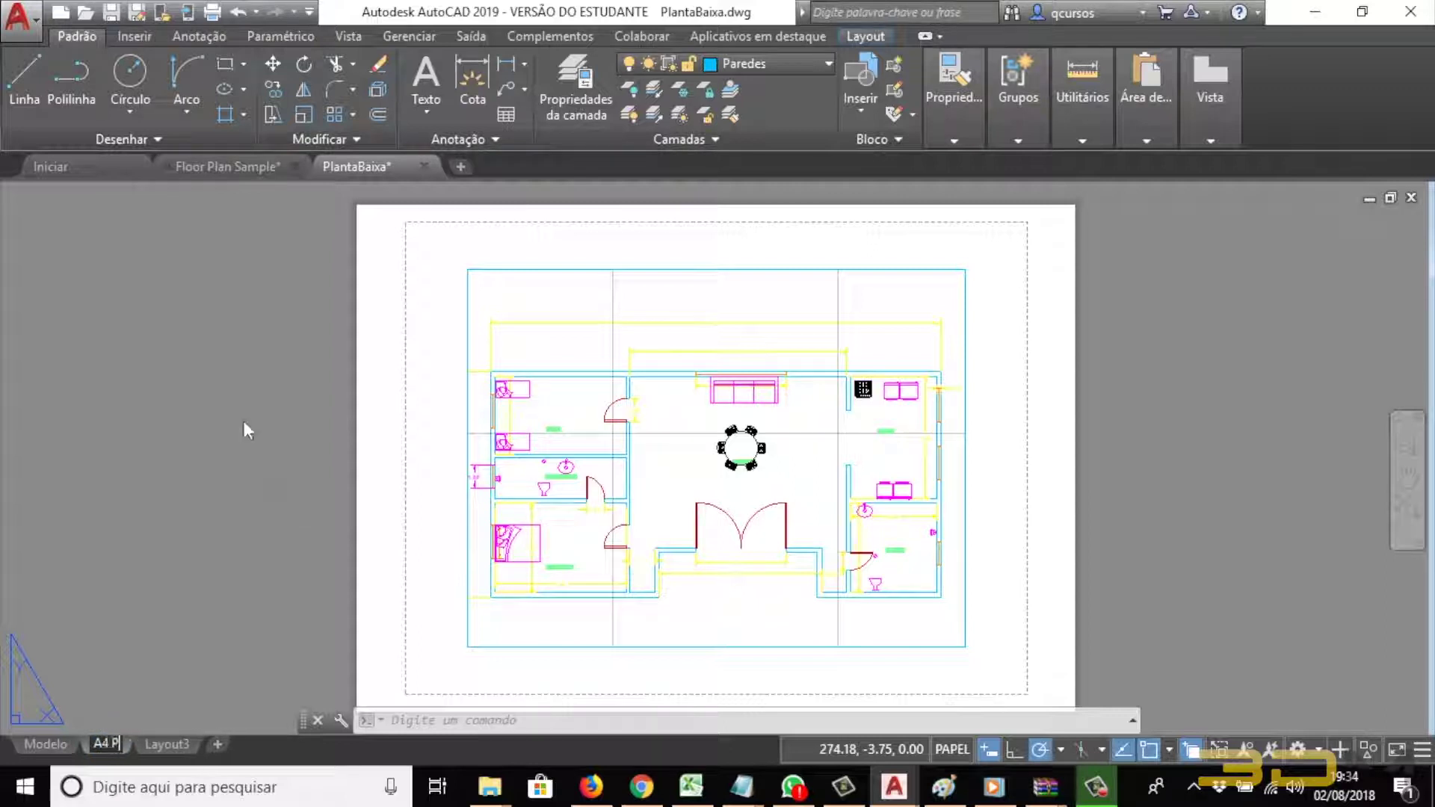
type("isagem")
key("Return")
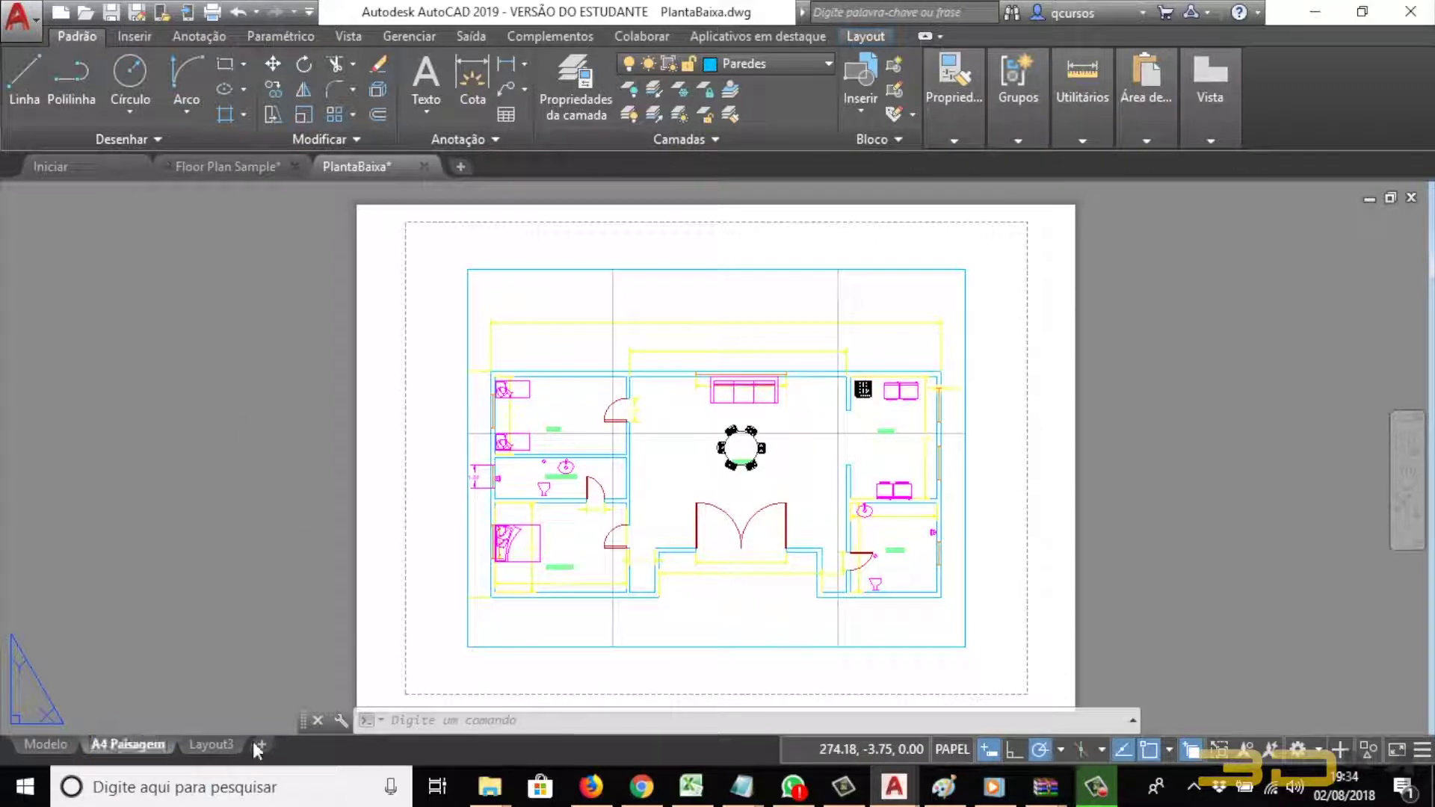
Step: Rename the Layout3 sheet to 'A4 Retrato'
right_click(209, 743)
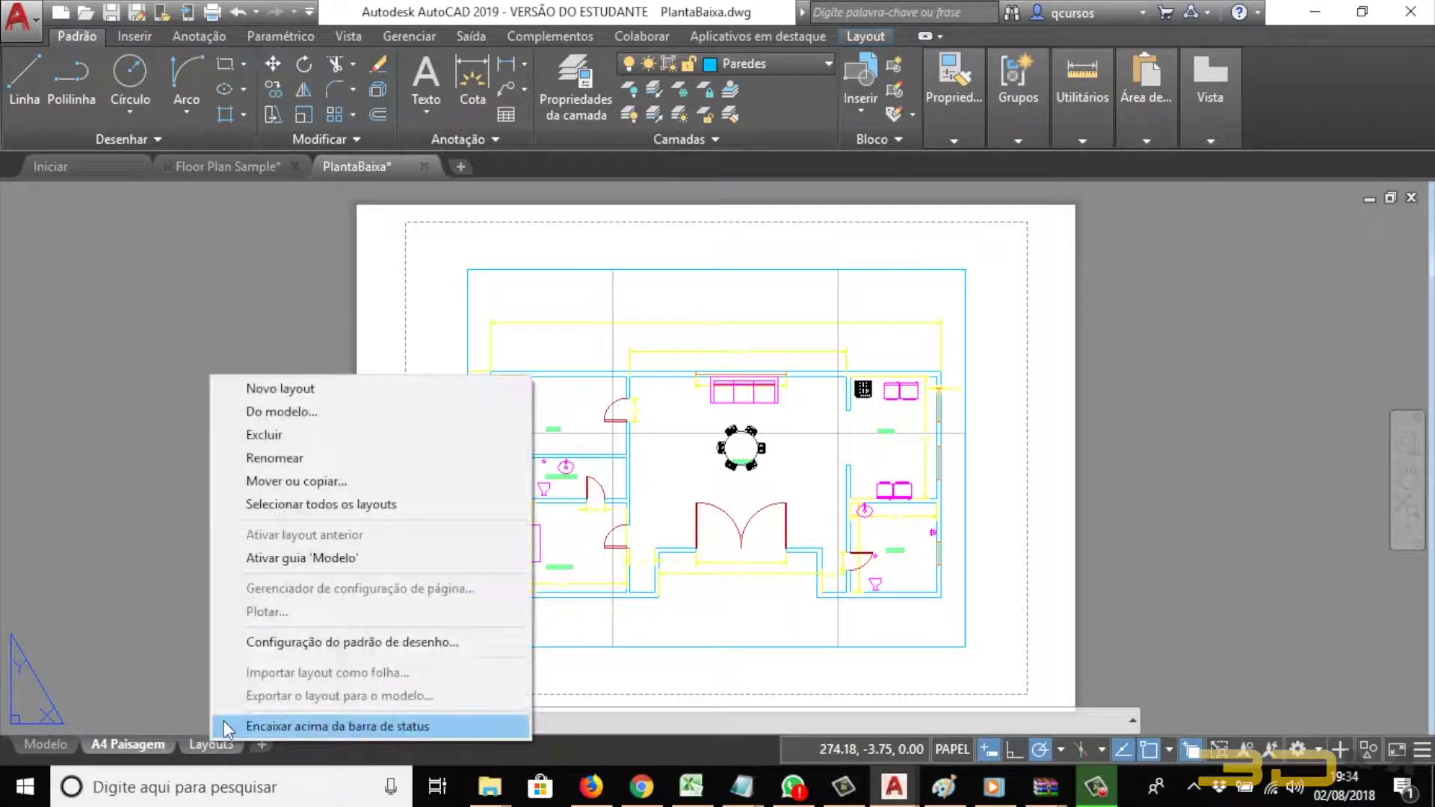
left_click(290, 459)
type("A")
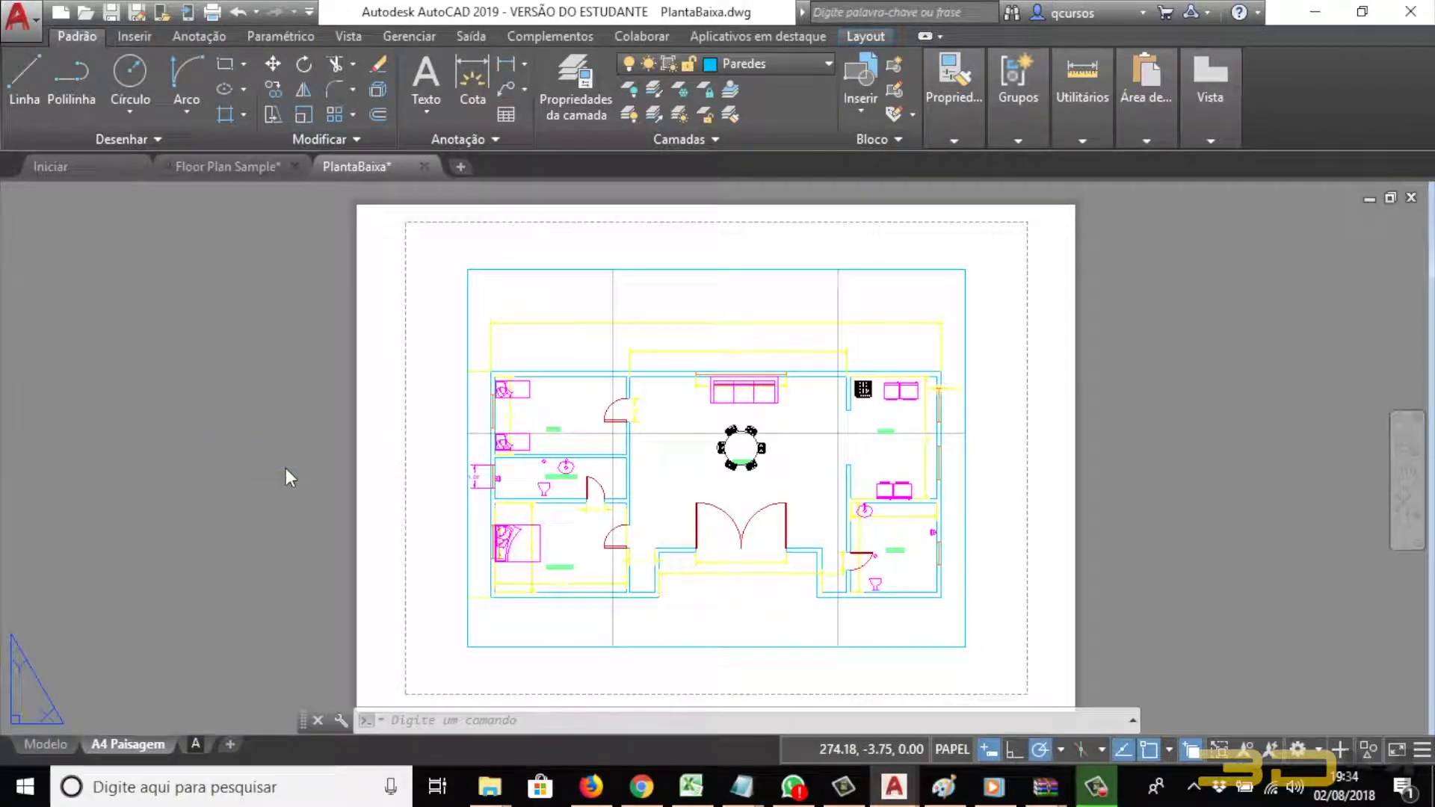
type("4 Retrat")
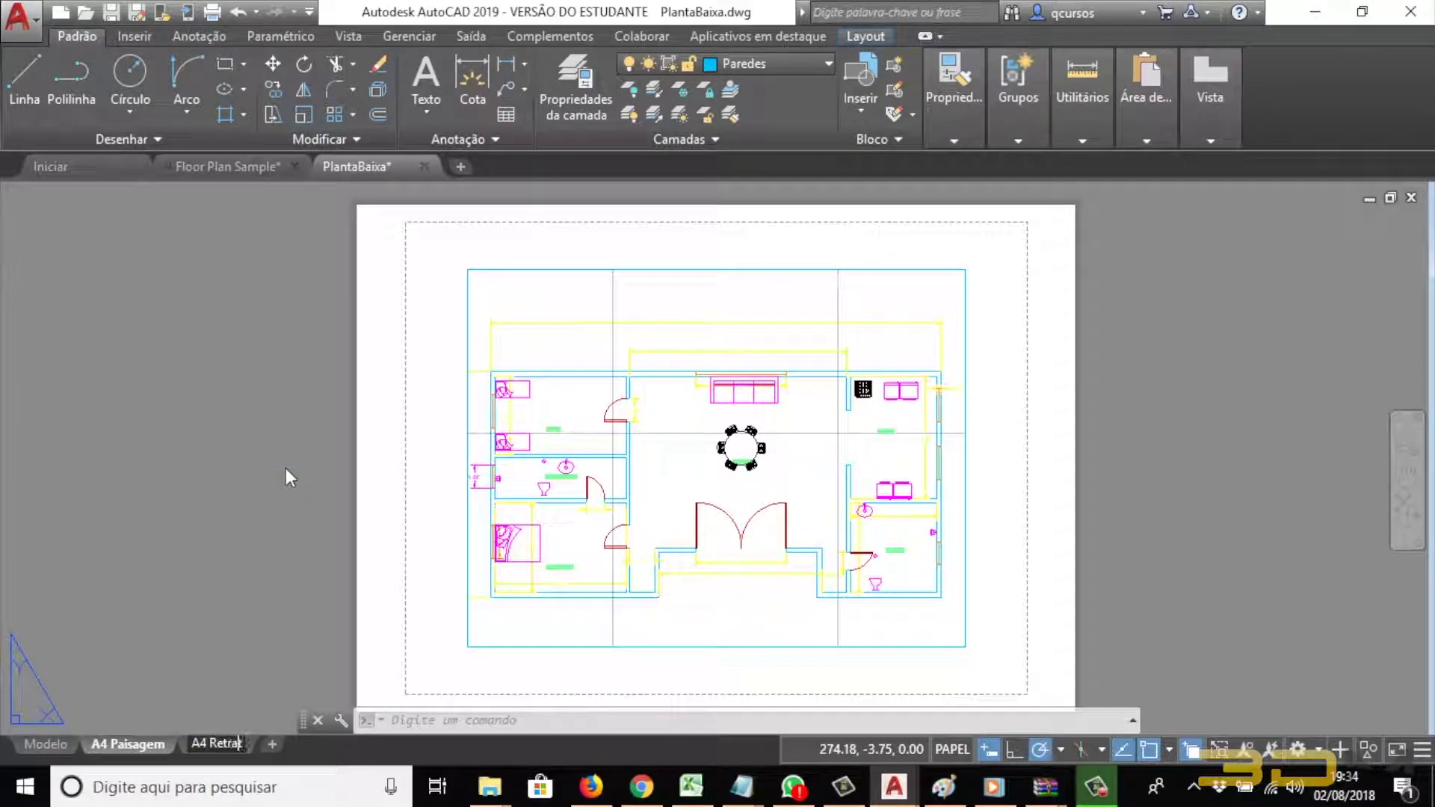
type("o")
key("Return")
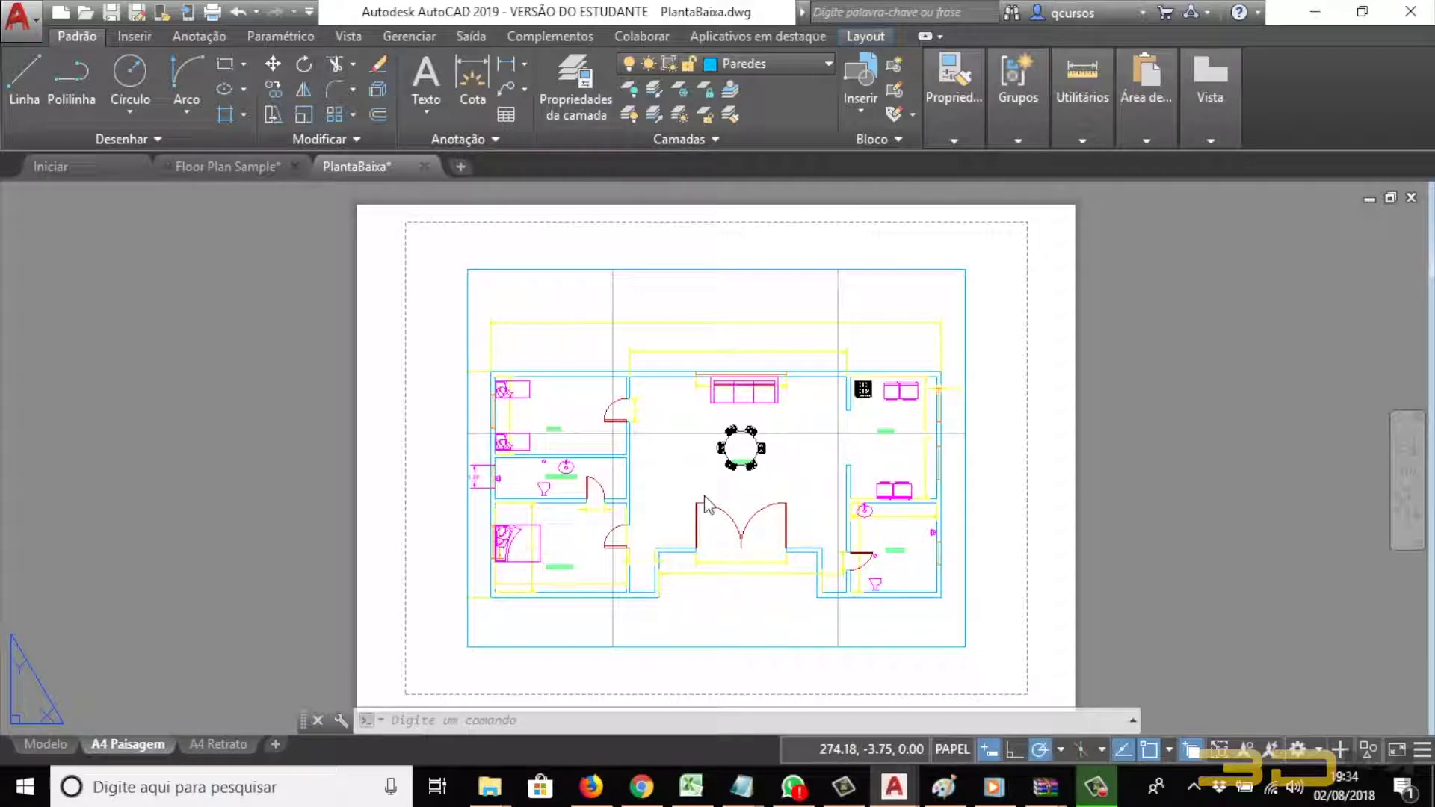
Step: Delete the floor-plan viewport on the A4 Paisagem sheet
left_click(478, 375)
key("Escape")
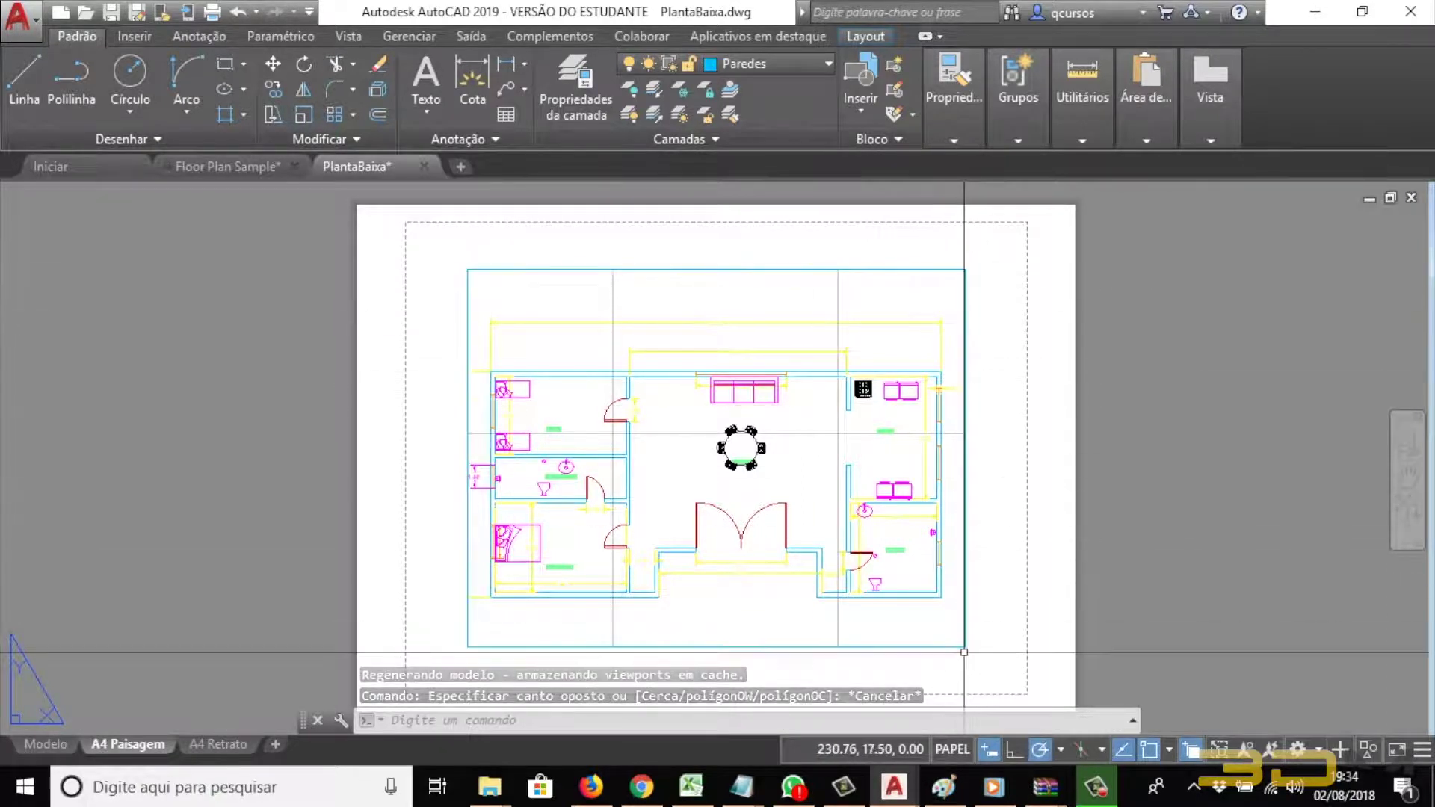
left_click(468, 299)
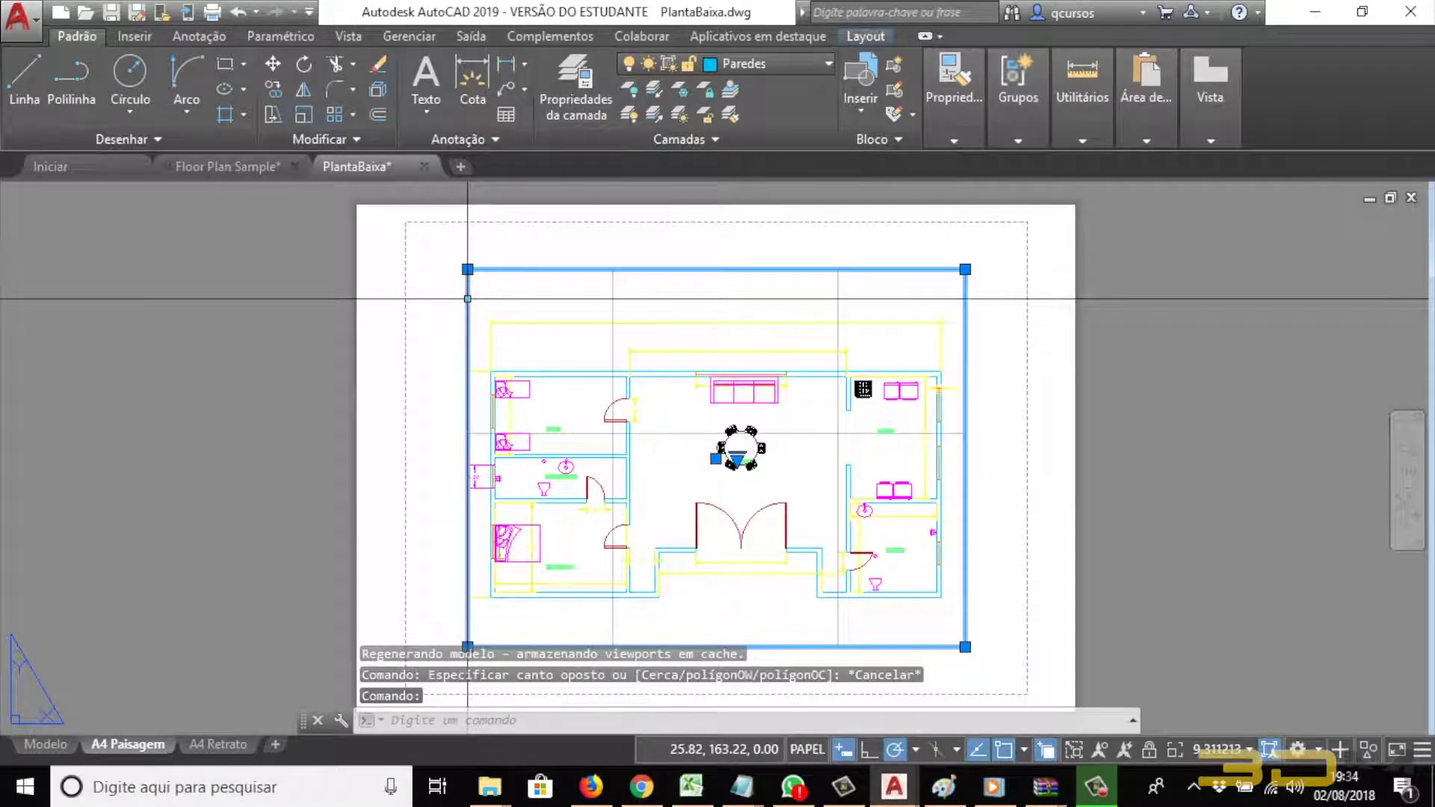
key("Delete")
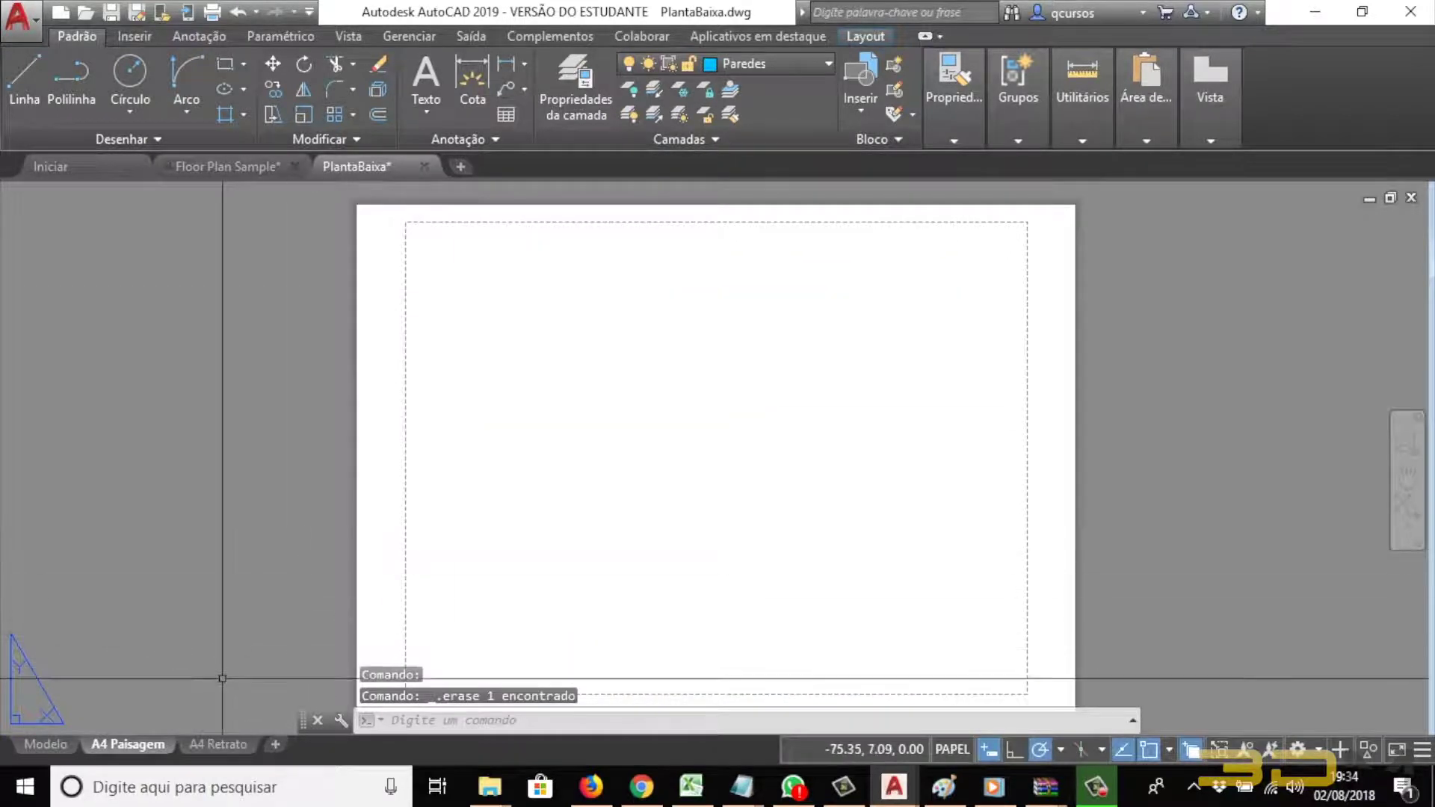
Step: Delete the A4 Retrato viewport, then return to the A4 Paisagem sheet
left_click(218, 744)
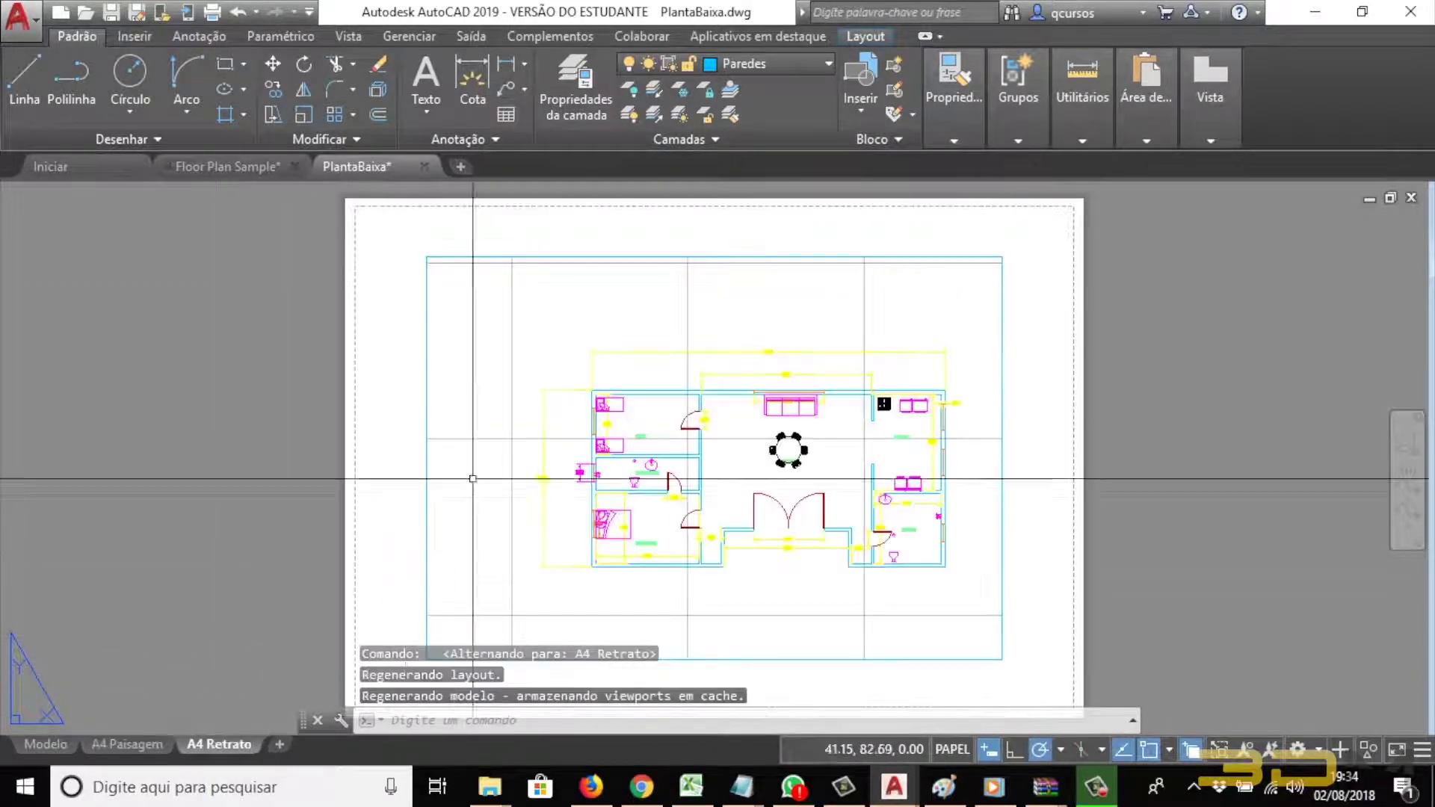
left_click(429, 251)
left_click(427, 257)
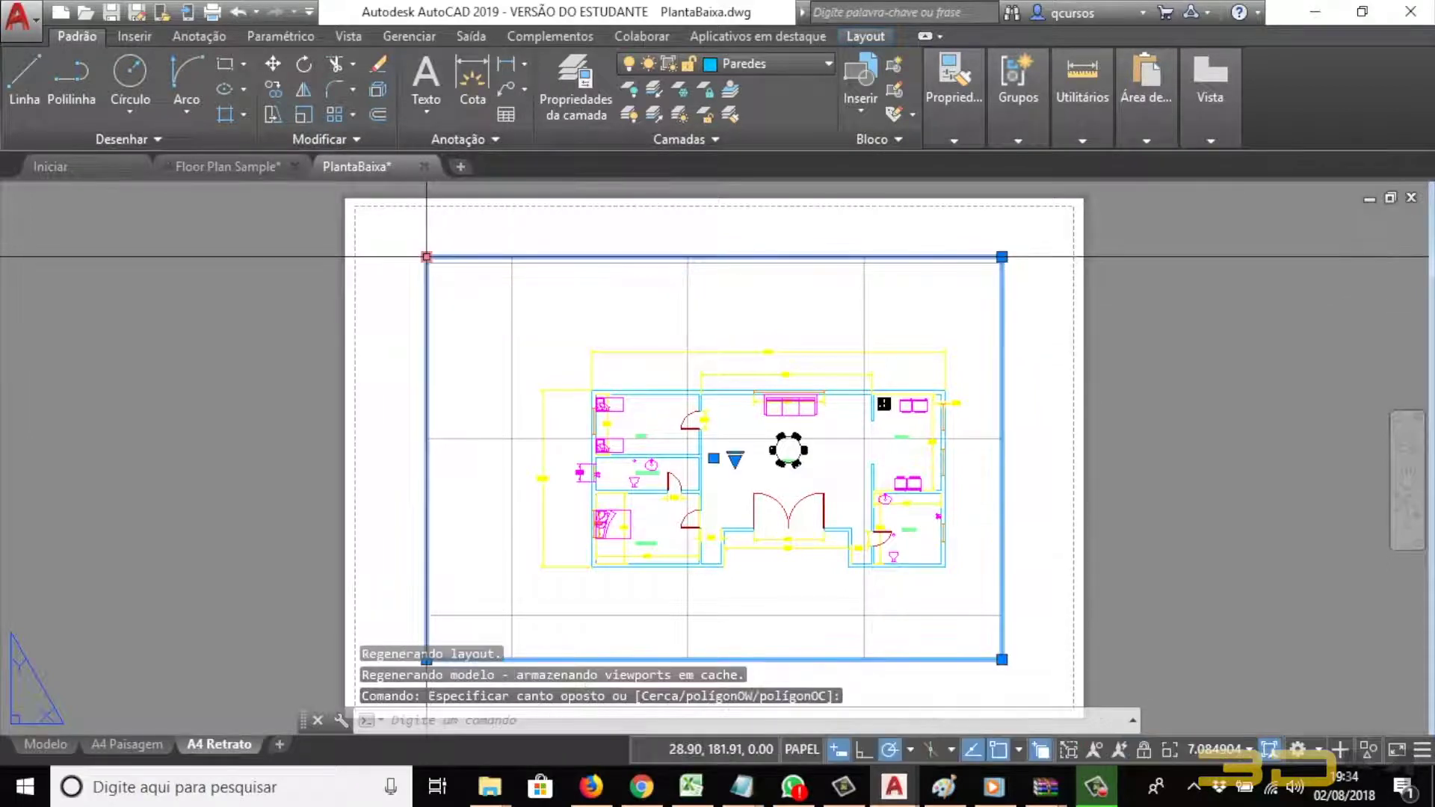
key("Delete")
left_click(133, 746)
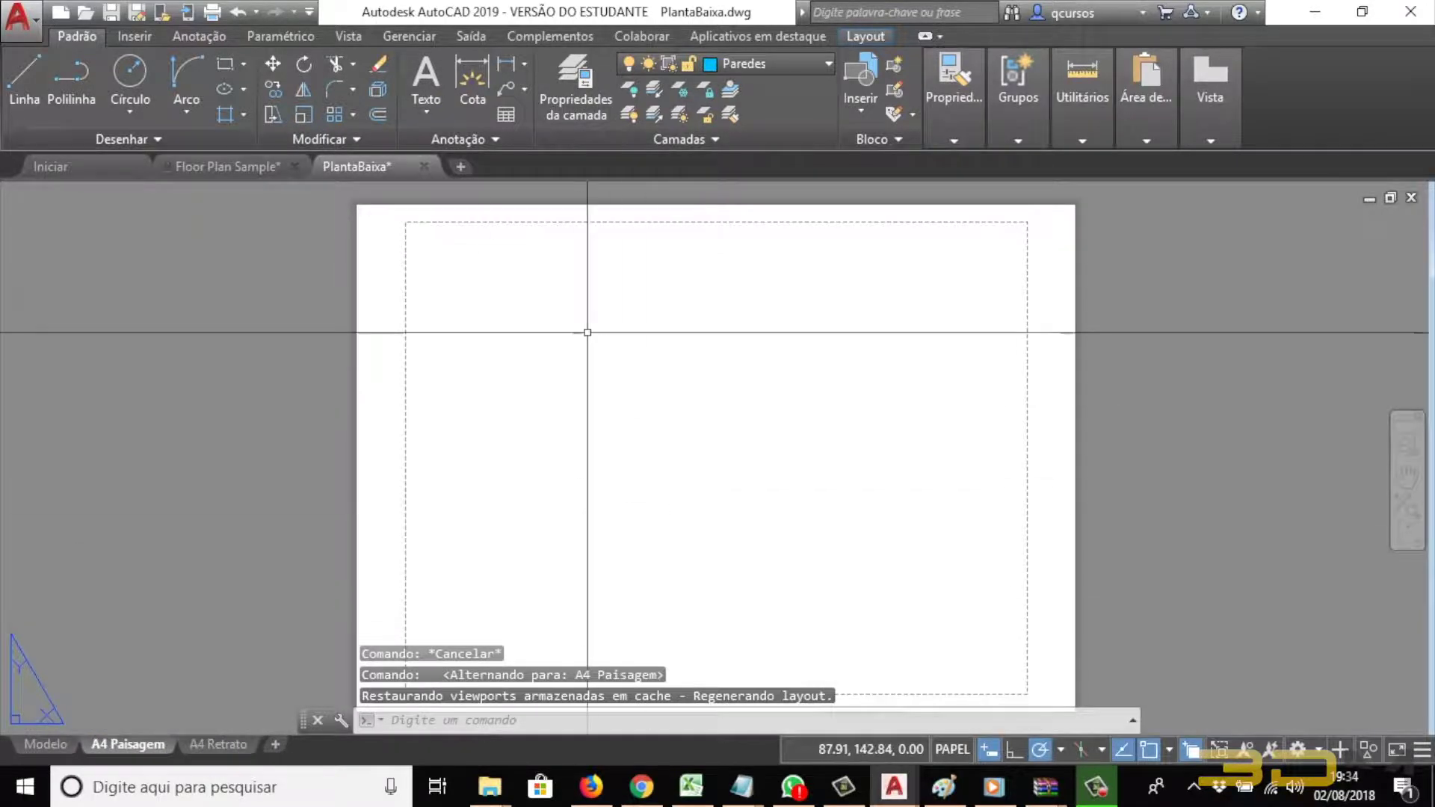
Step: Edit the A4 Paisagem page setup and select the DWG To PDF.pc3 plotter
right_click(138, 743)
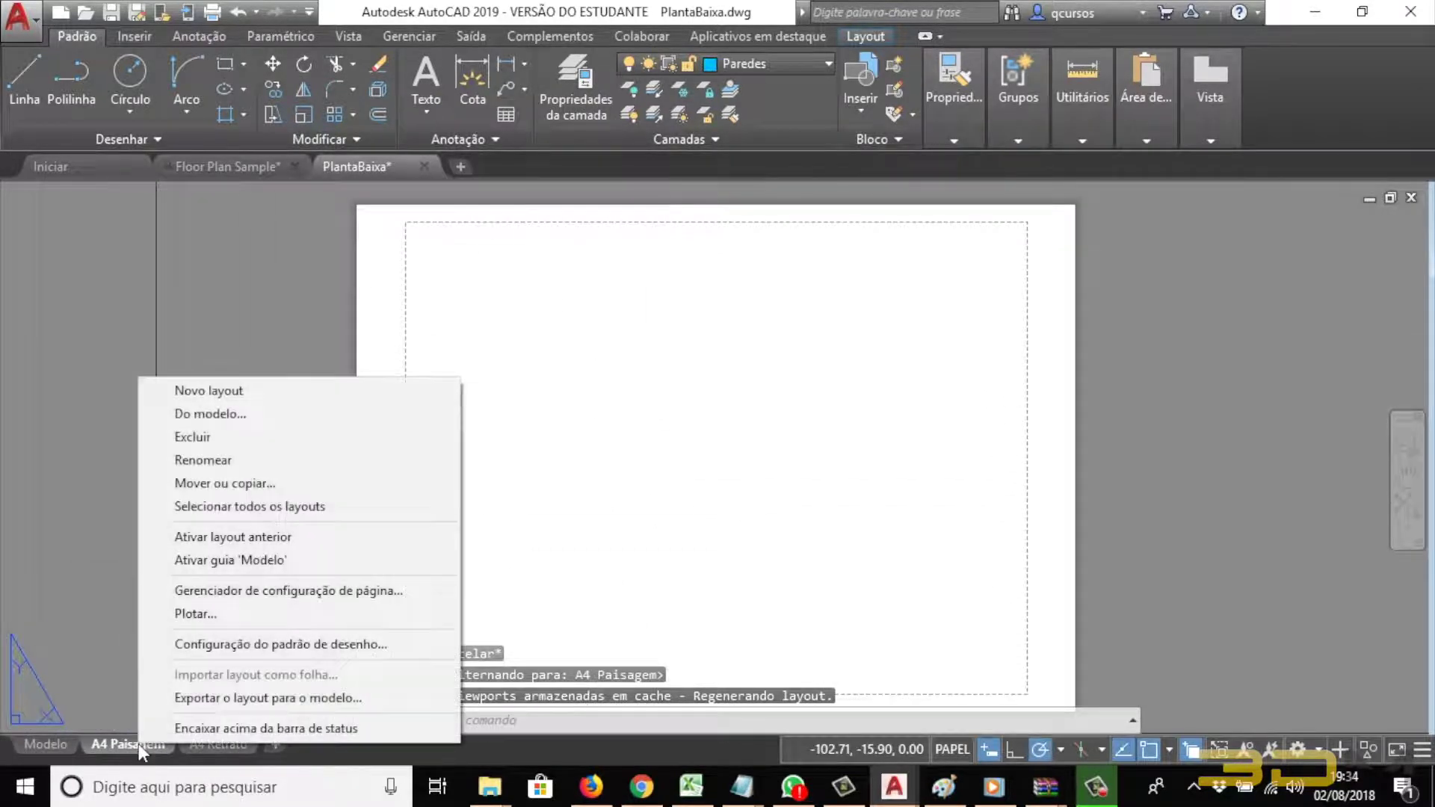
left_click(248, 595)
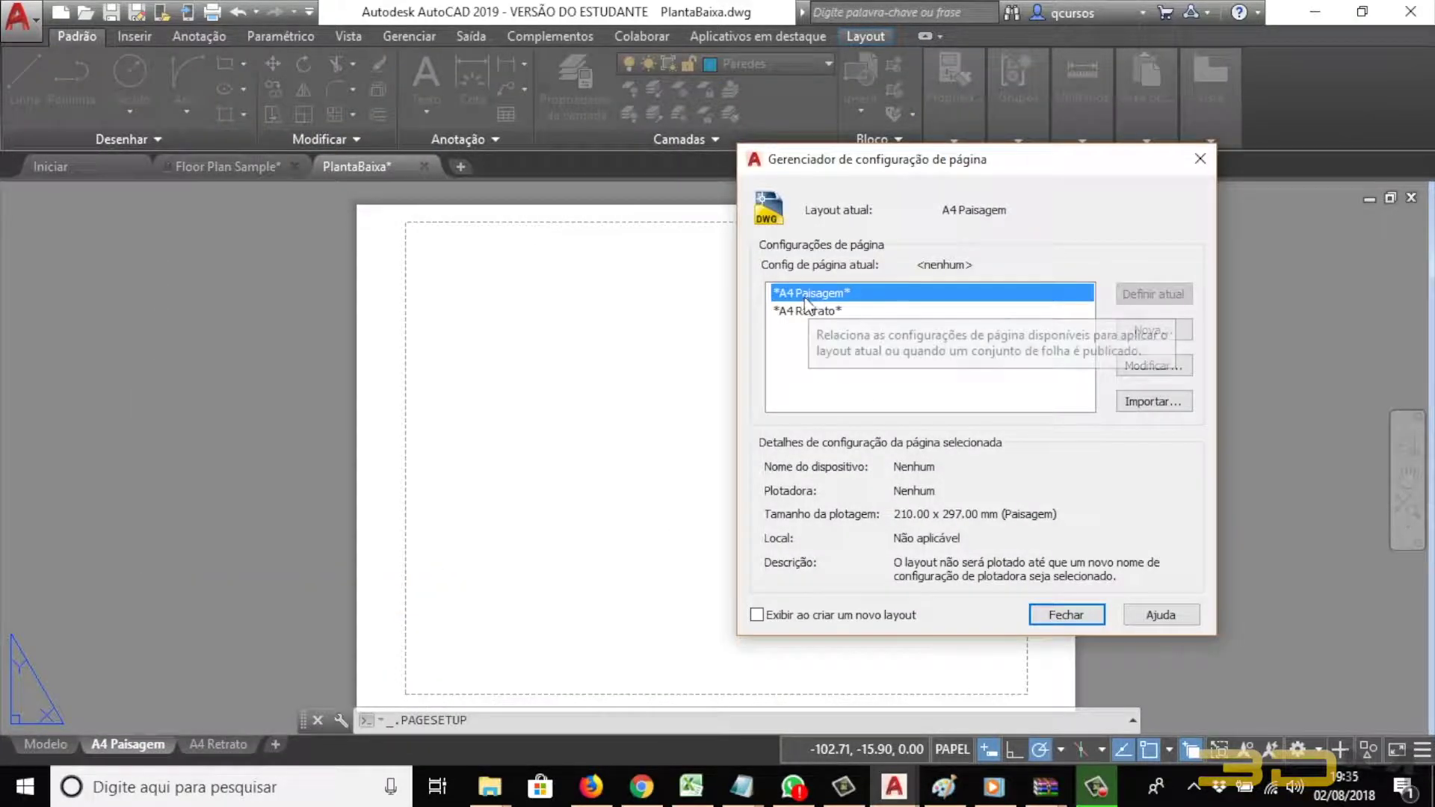
left_click(1154, 371)
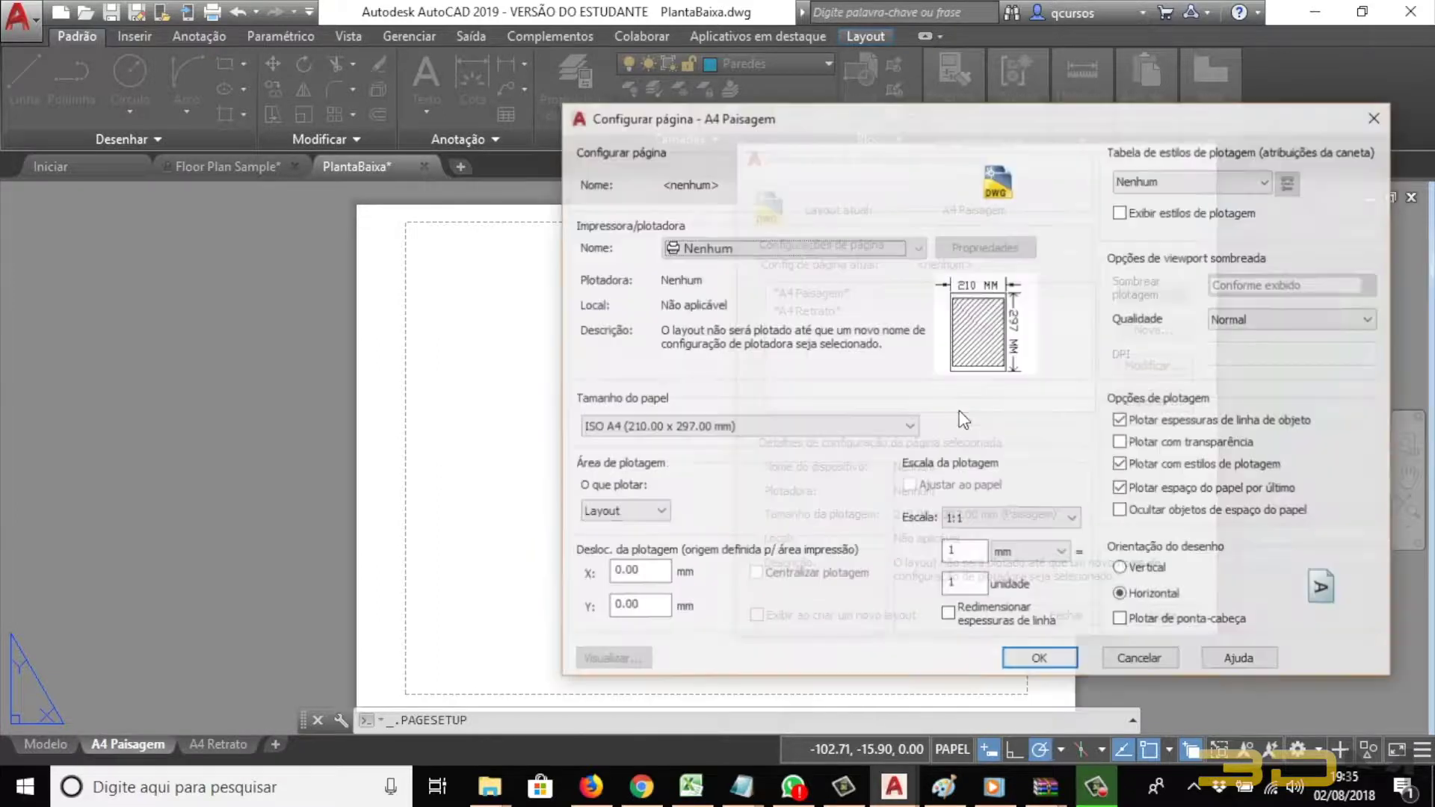
left_click_drag(826, 122, 661, 77)
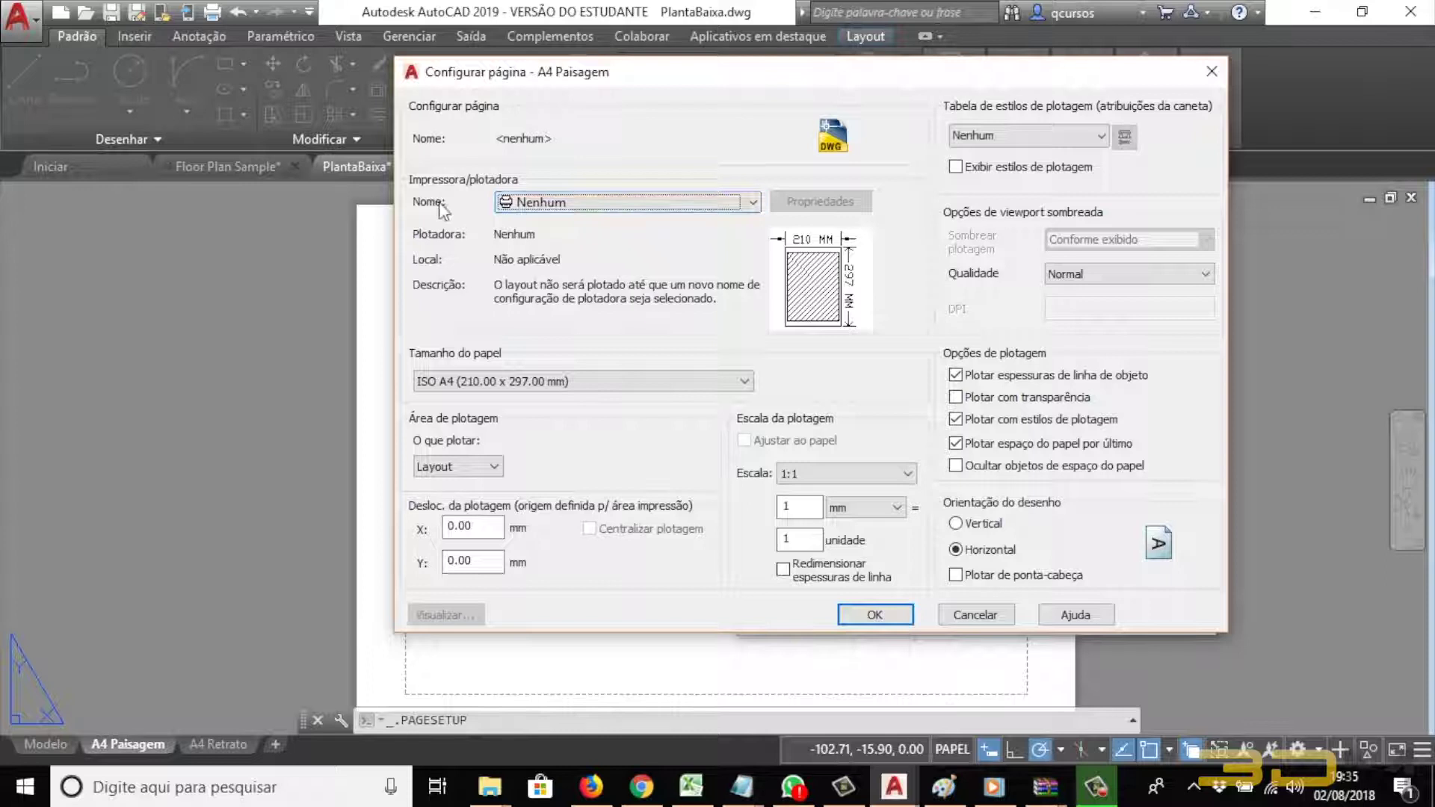
left_click(747, 200)
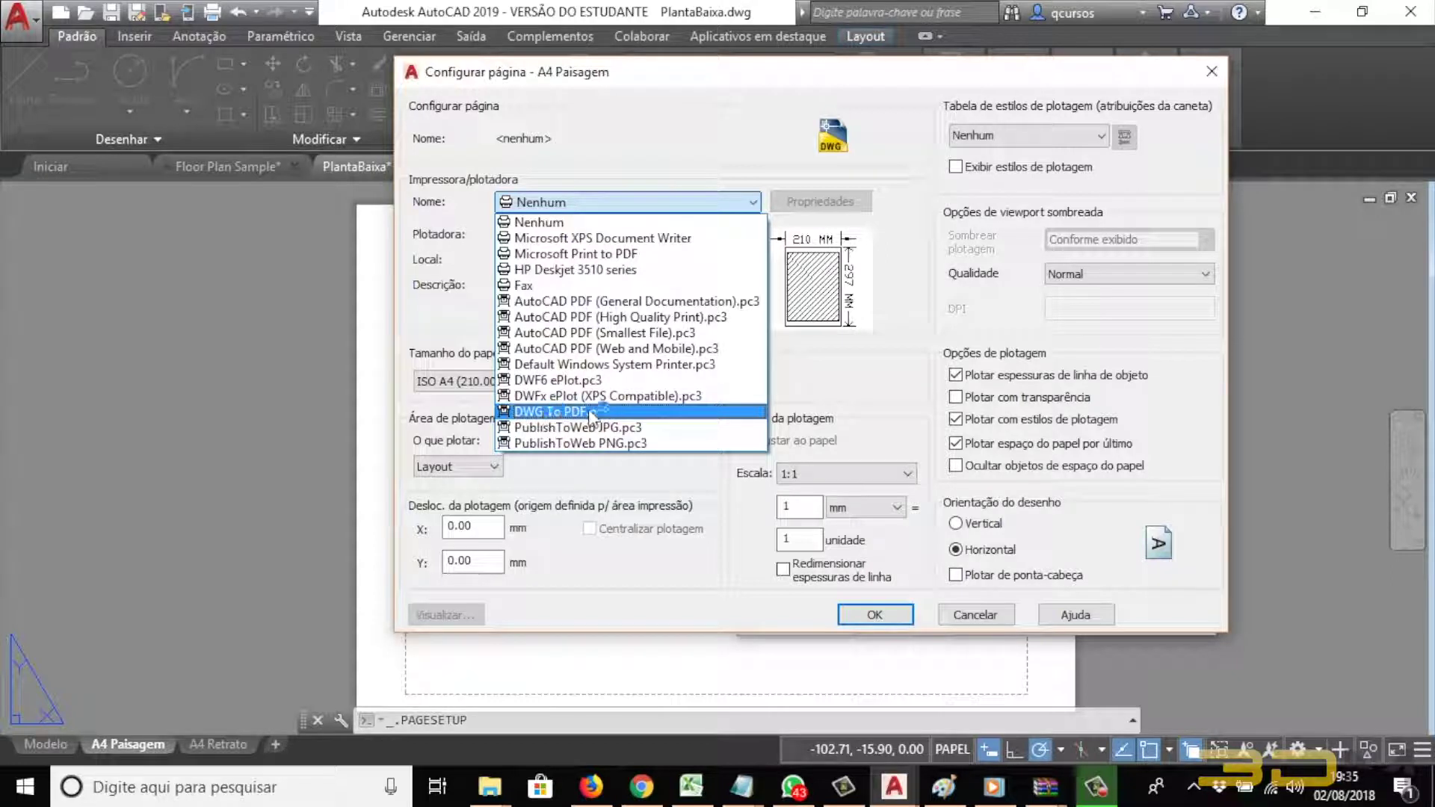
left_click(598, 410)
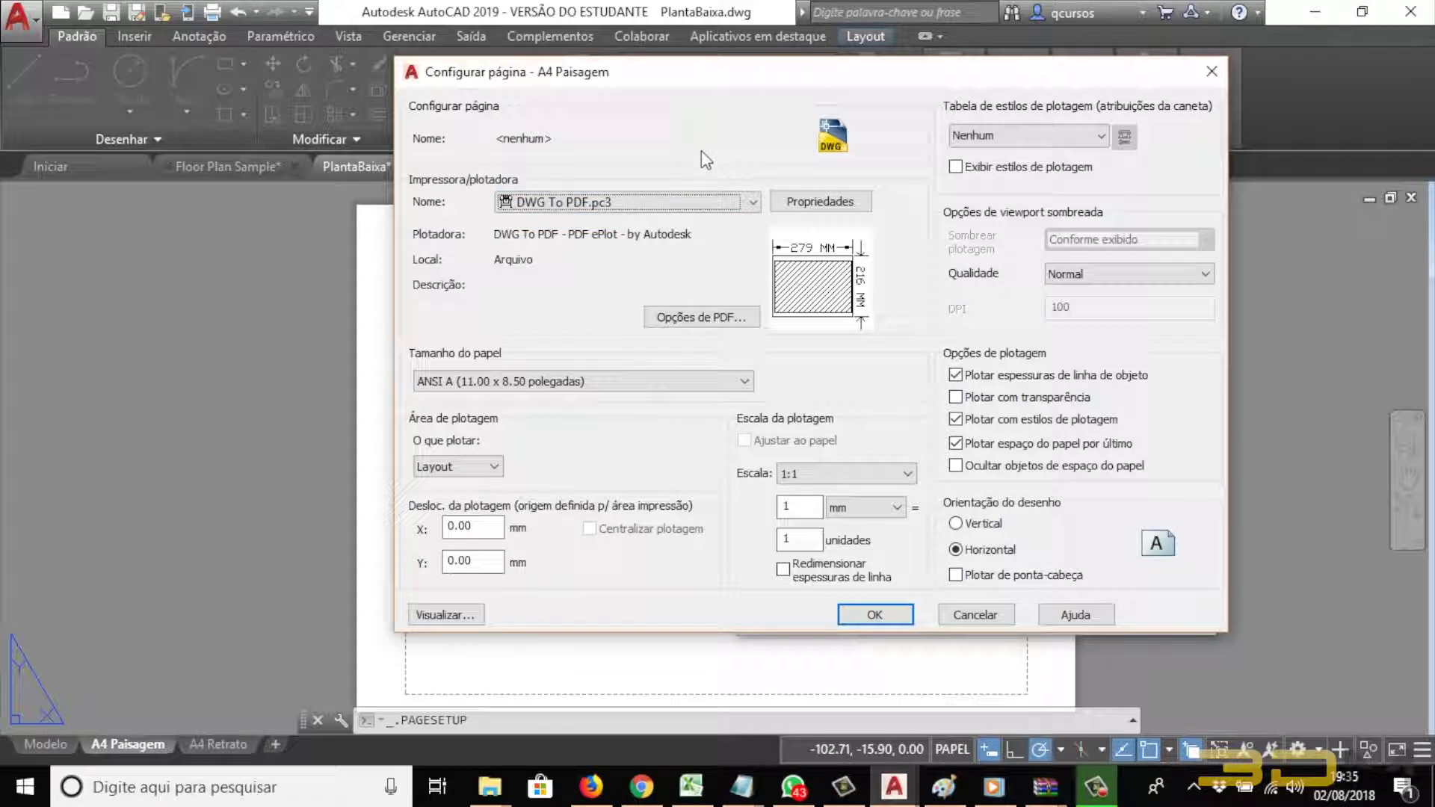
Step: Set the A4 Paisagem paper size to ISO A4 (297.00 x 210.00 mm)
left_click(427, 377)
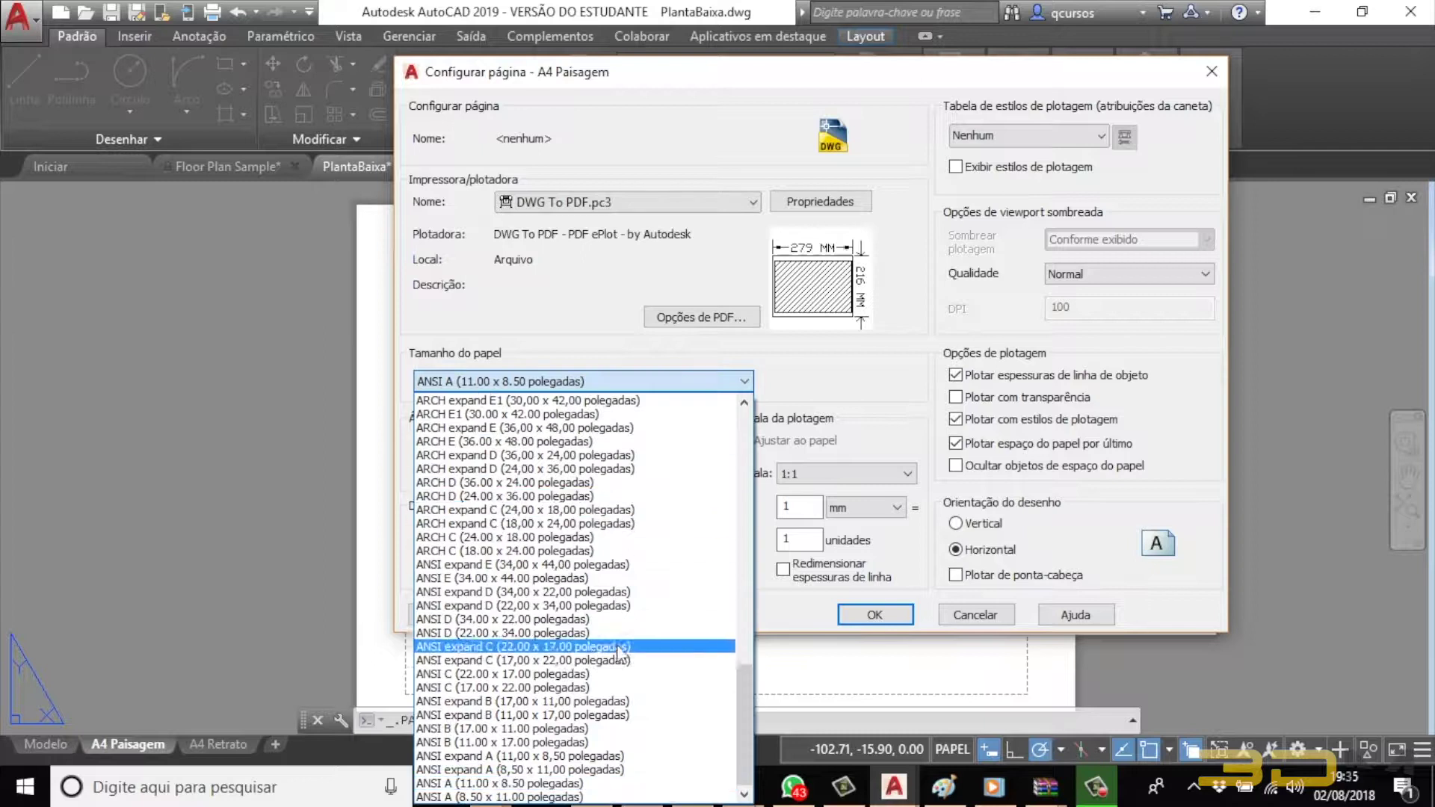
left_click_drag(746, 702, 742, 587)
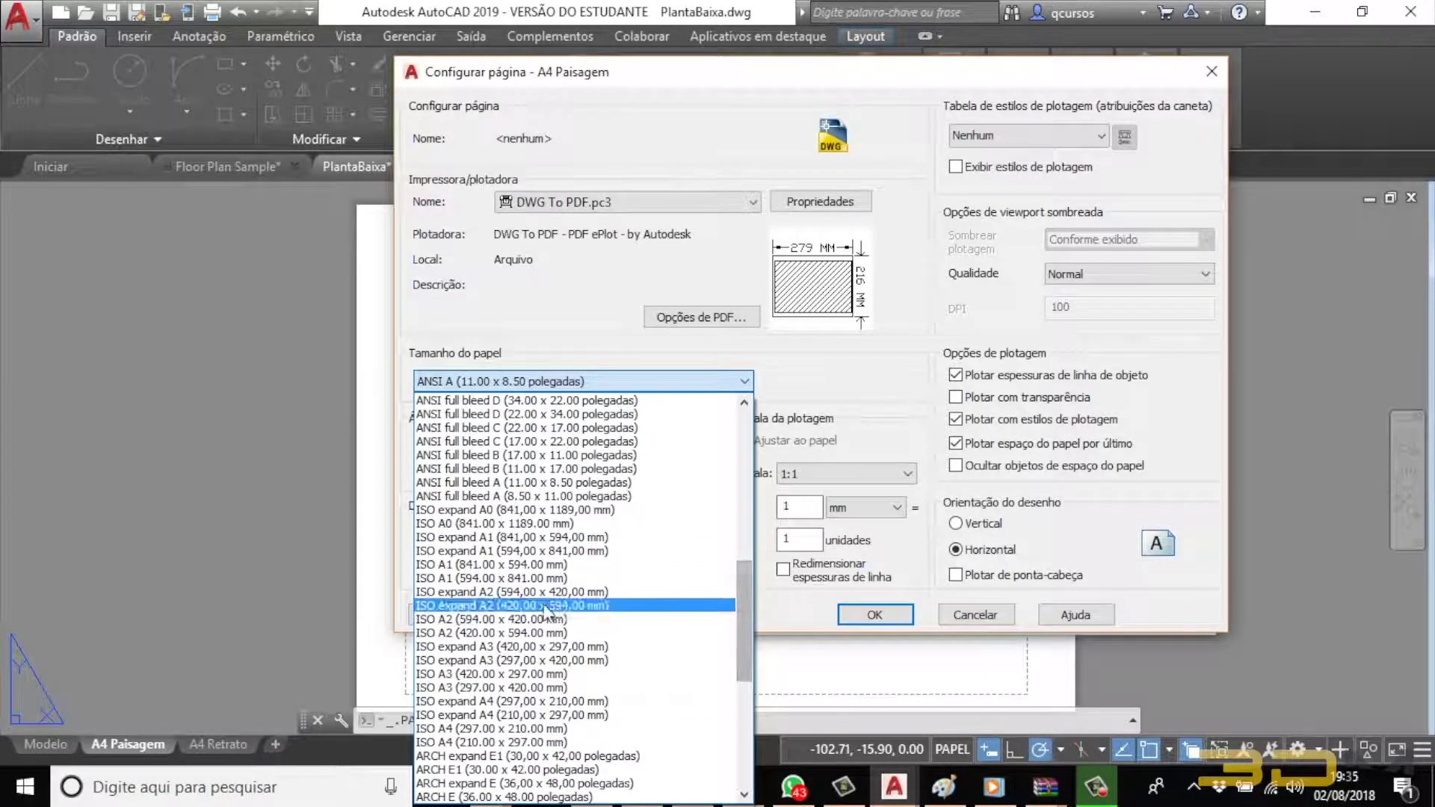
left_click(495, 729)
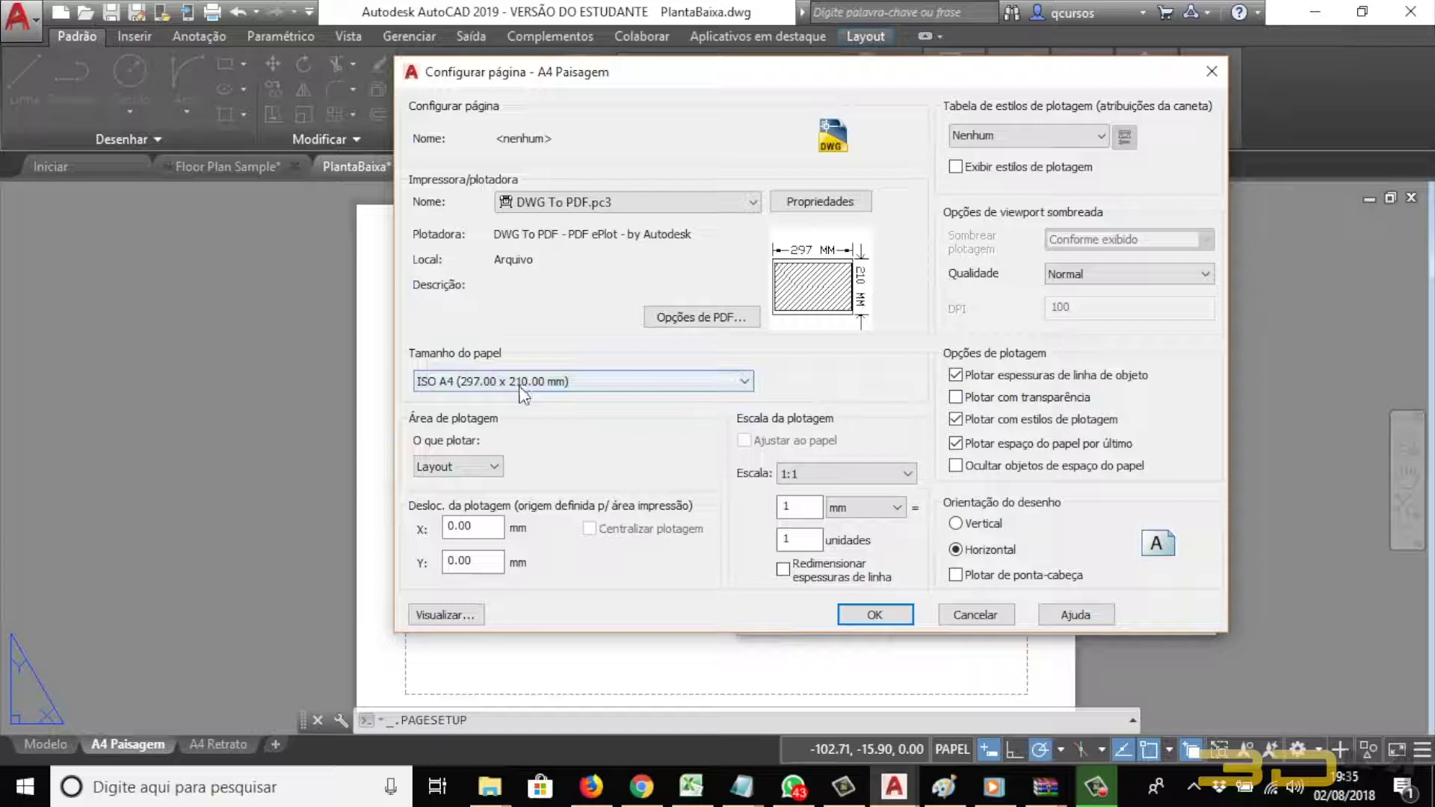
Step: Keep Layout as the plot area and open the DWG To PDF plotter properties
left_click(494, 469)
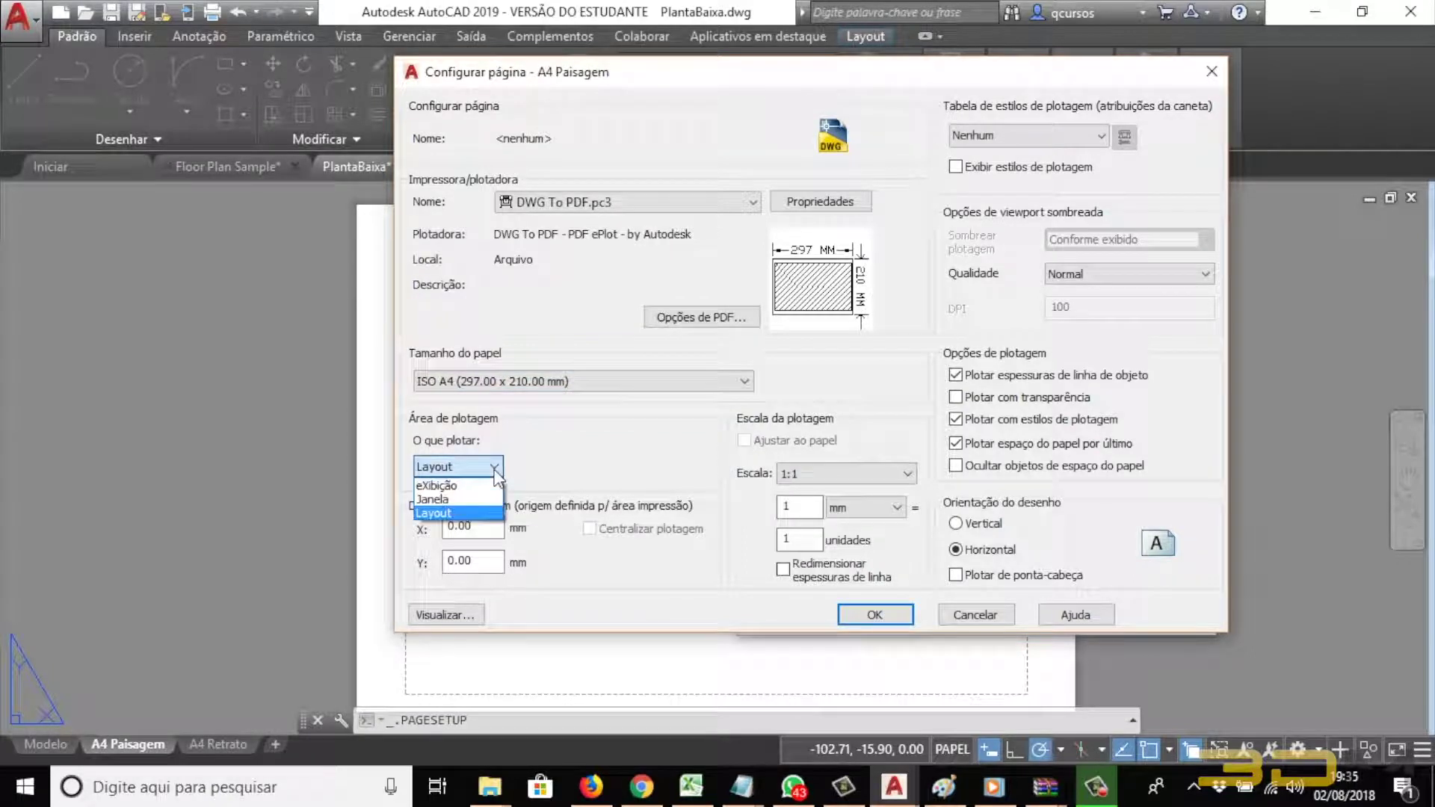
left_click(462, 515)
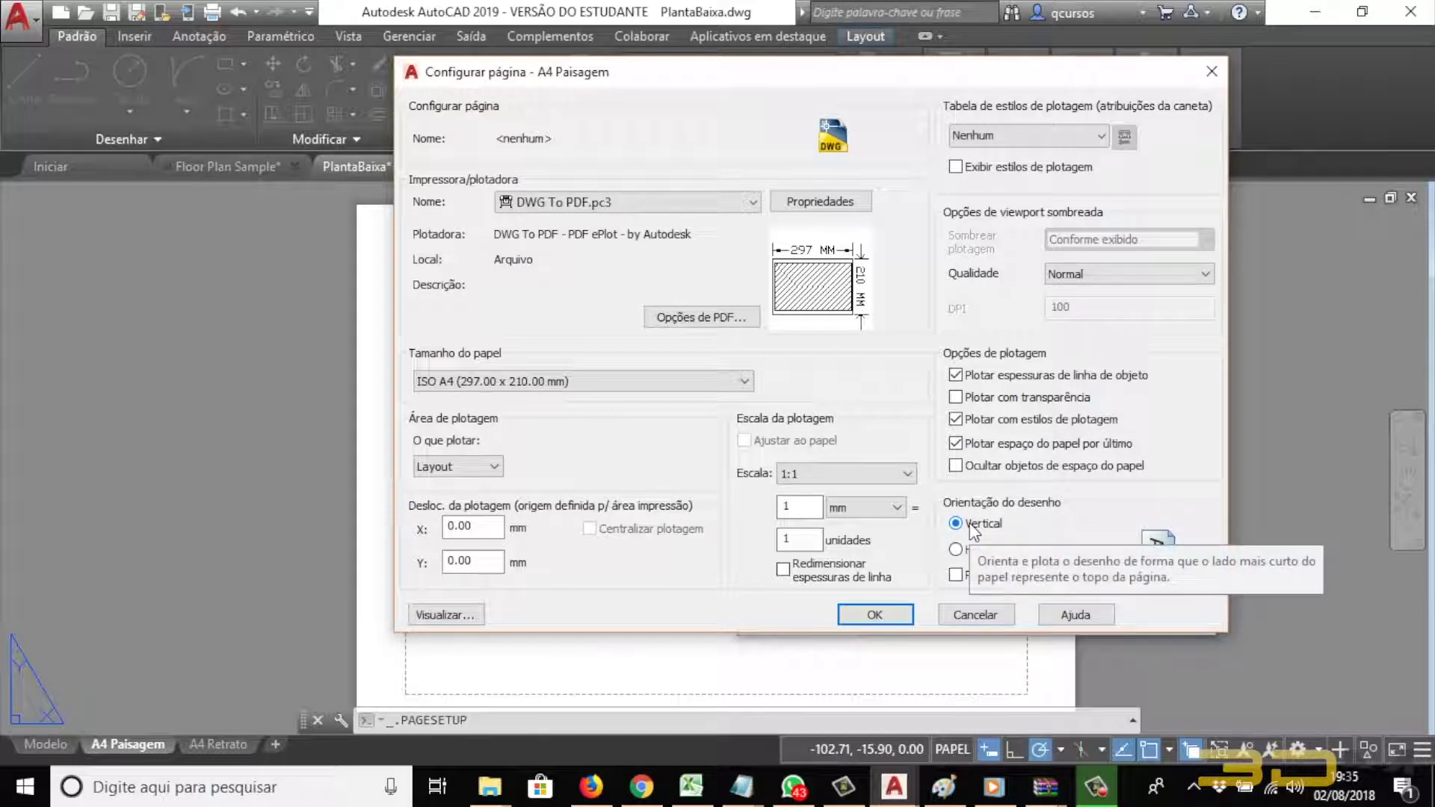
left_click(834, 209)
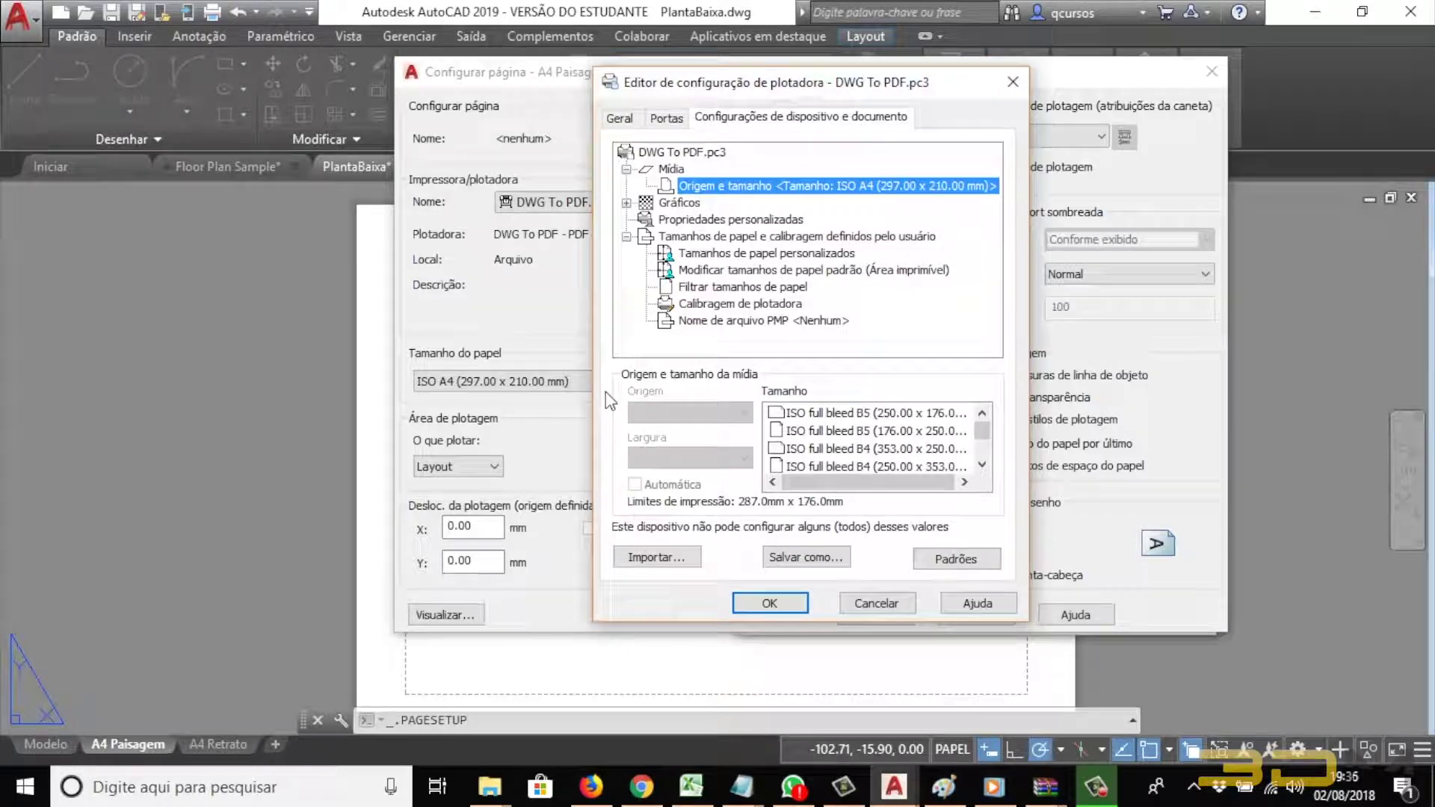
Step: Choose portrait ISO full bleed B5 media, browse the standard paper sizes, and confirm with OK
mouse_move(982, 435)
left_mouse_down()
mouse_move(982, 419)
mouse_move(982, 432)
left_mouse_up()
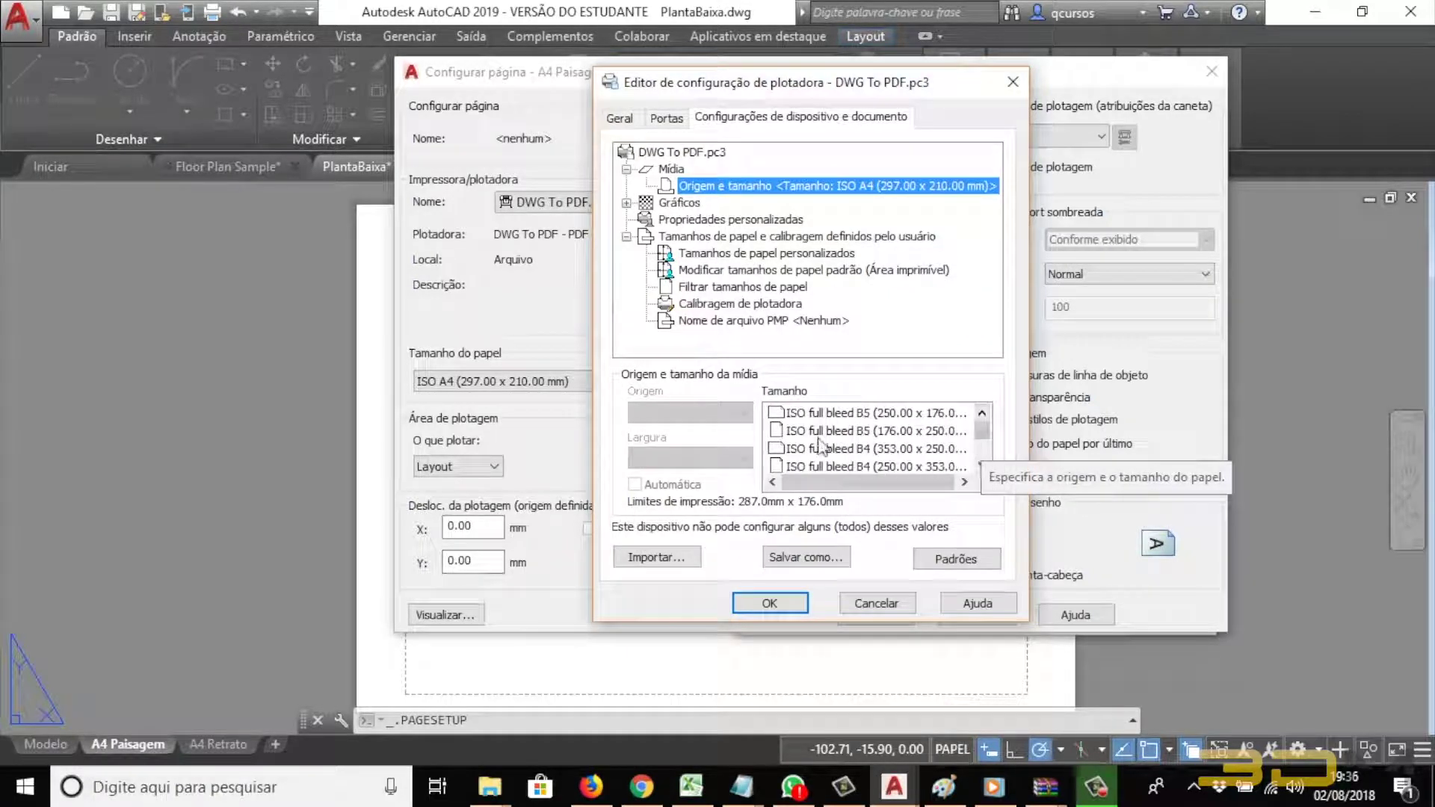
left_click(864, 413)
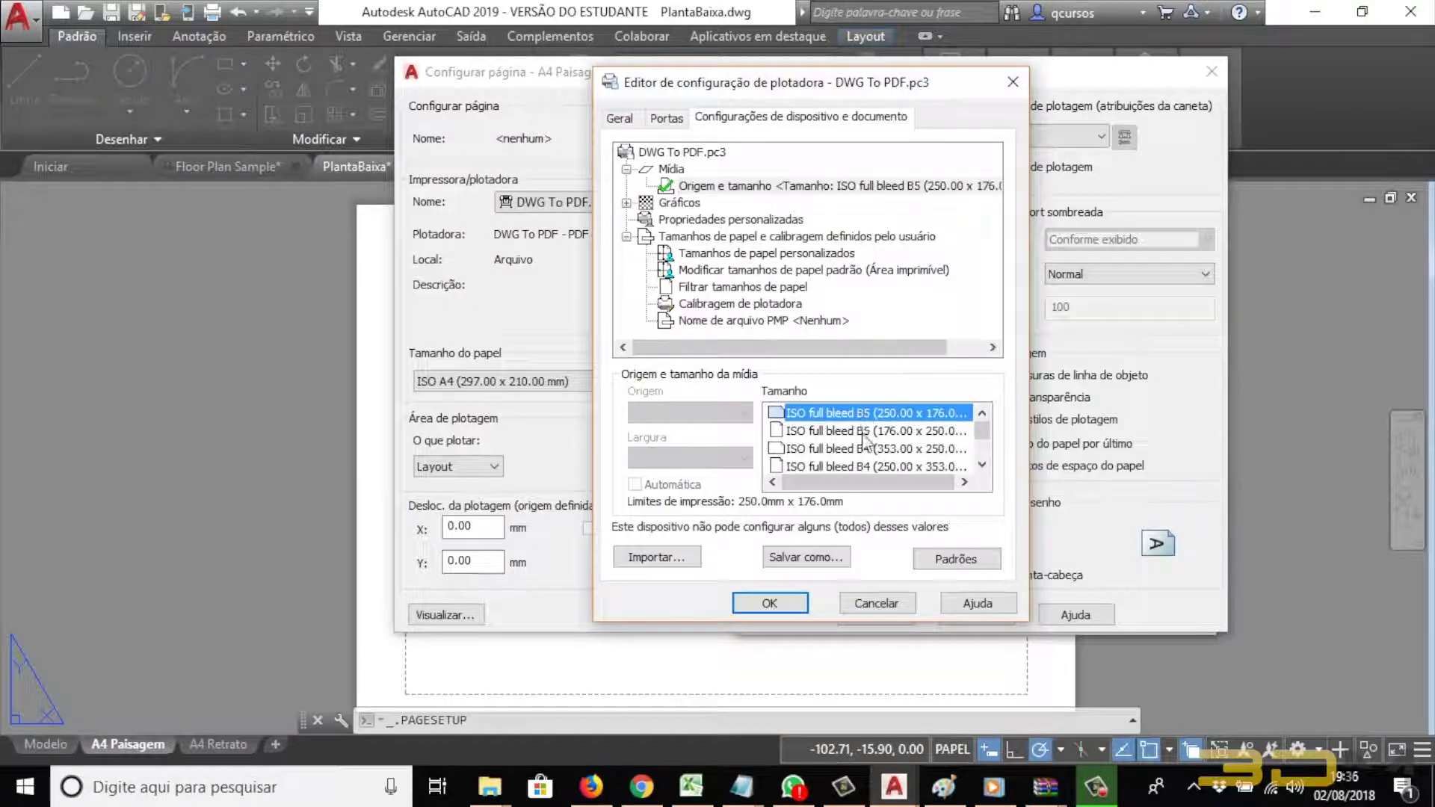
left_click(863, 431)
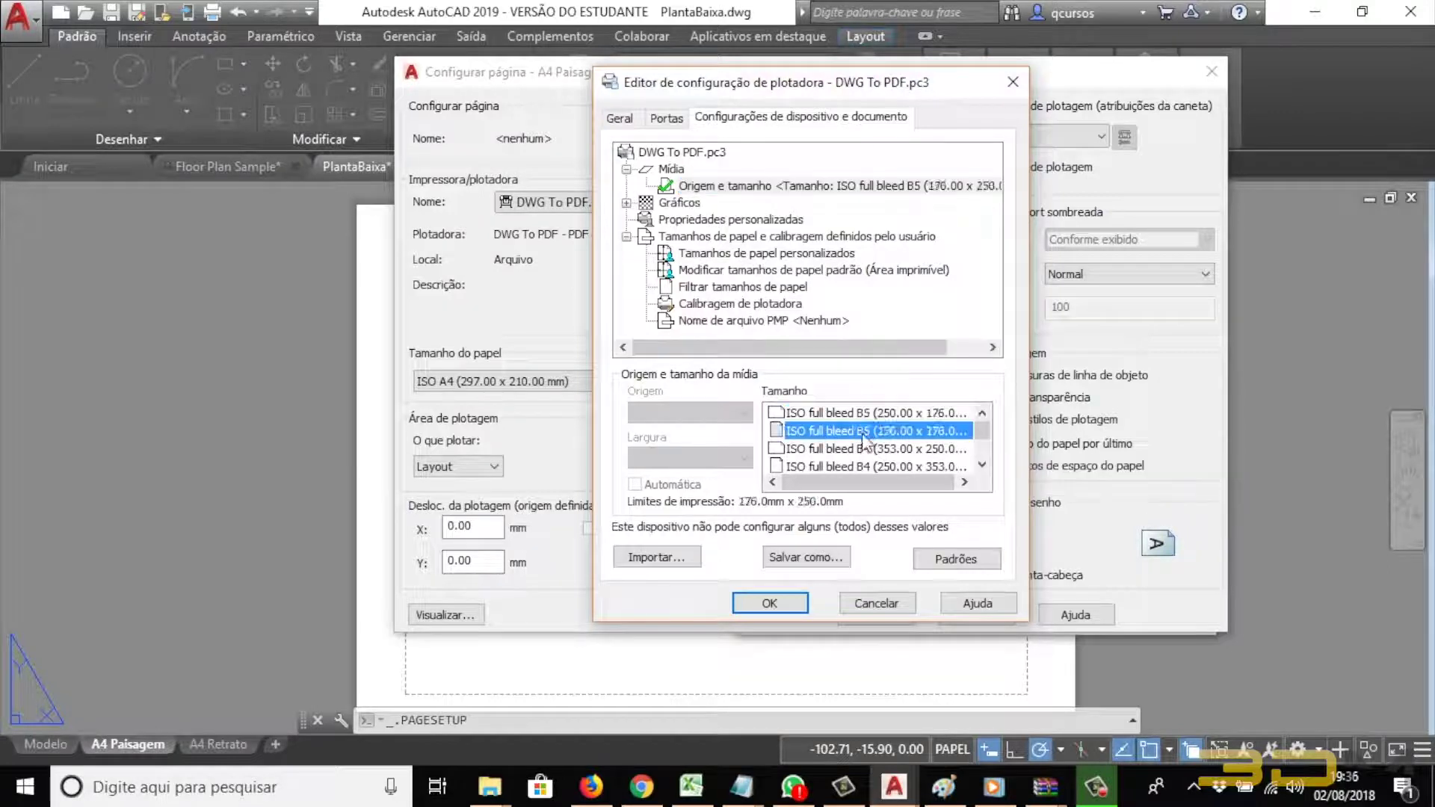
left_click(787, 281)
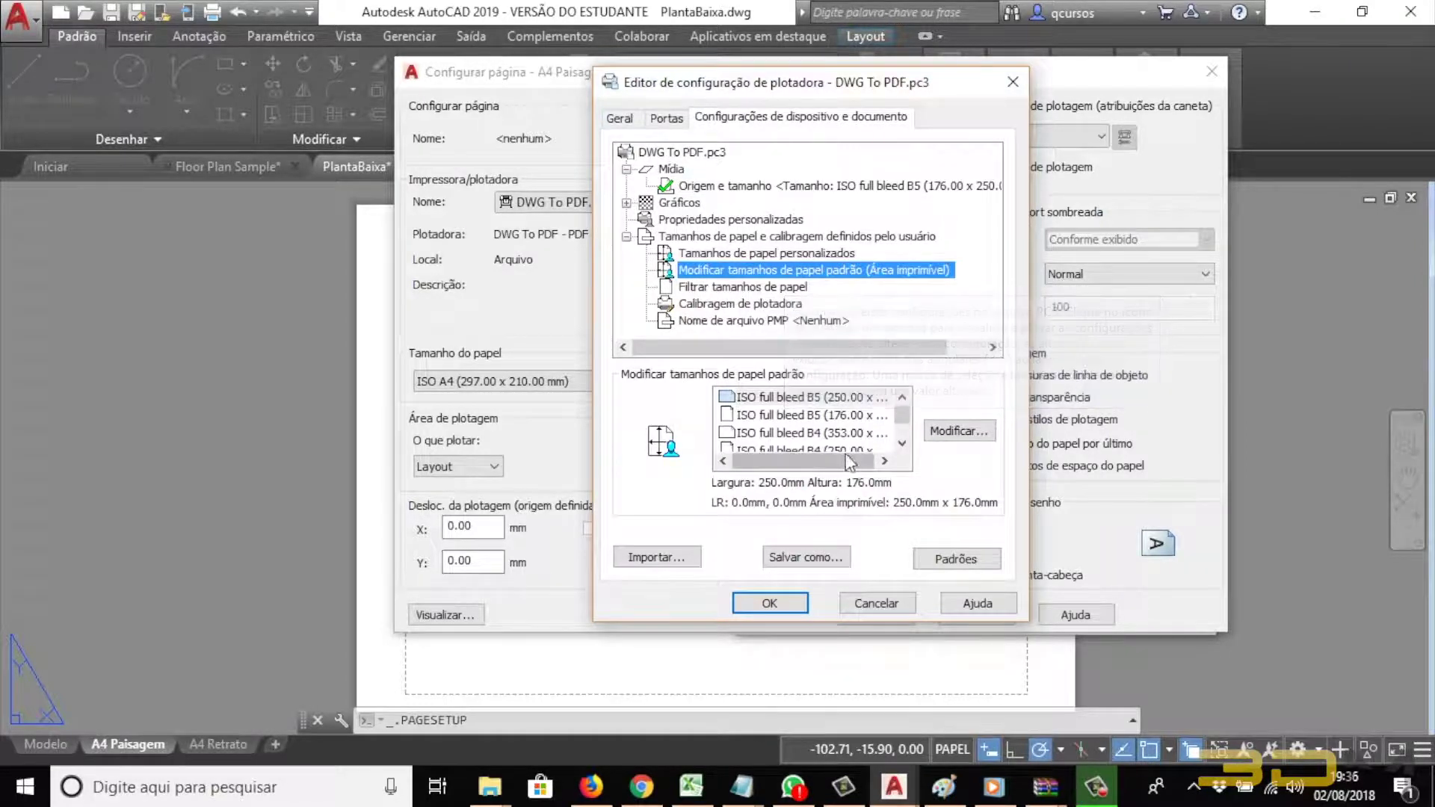
scroll(837, 426, "down", 3)
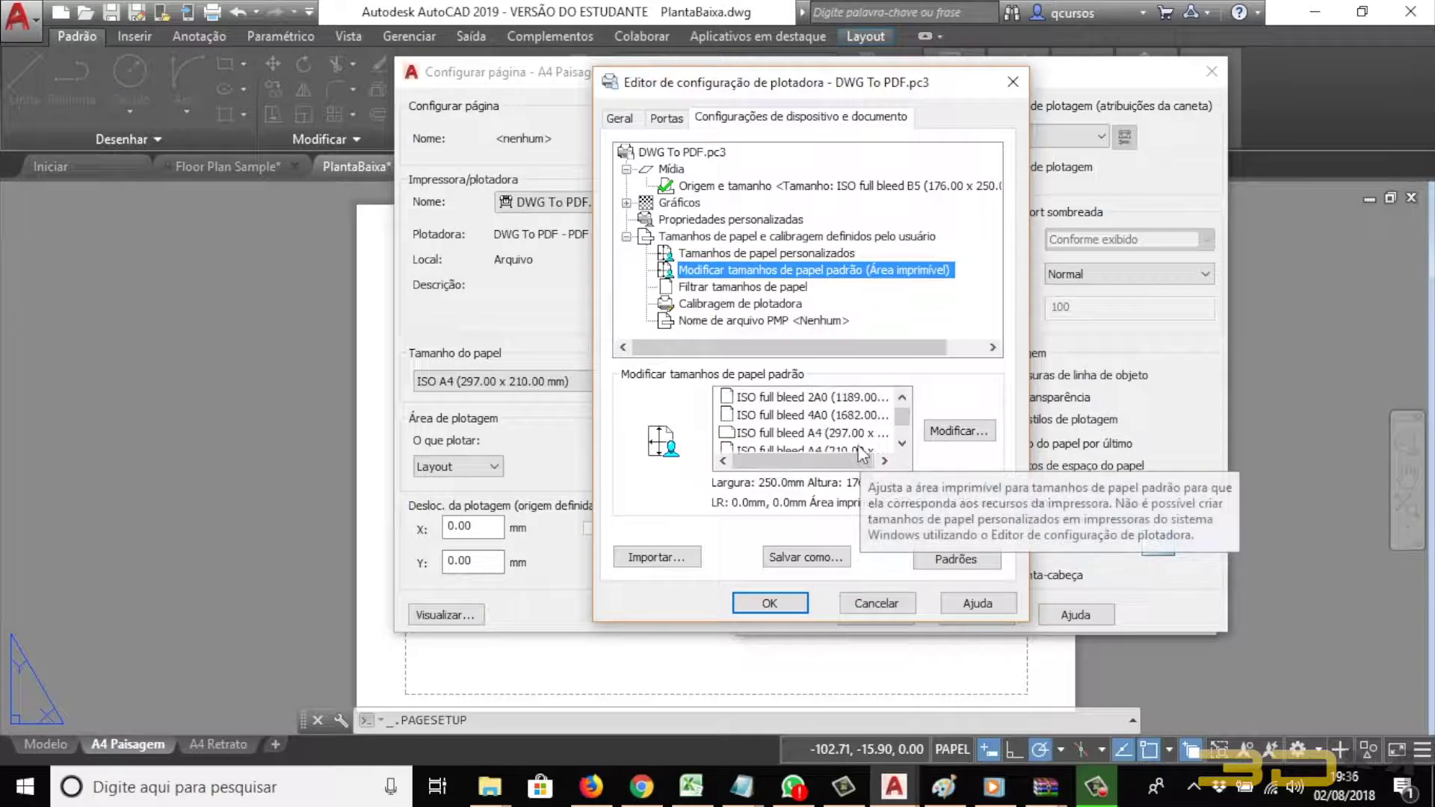
scroll(862, 453, "down", 1)
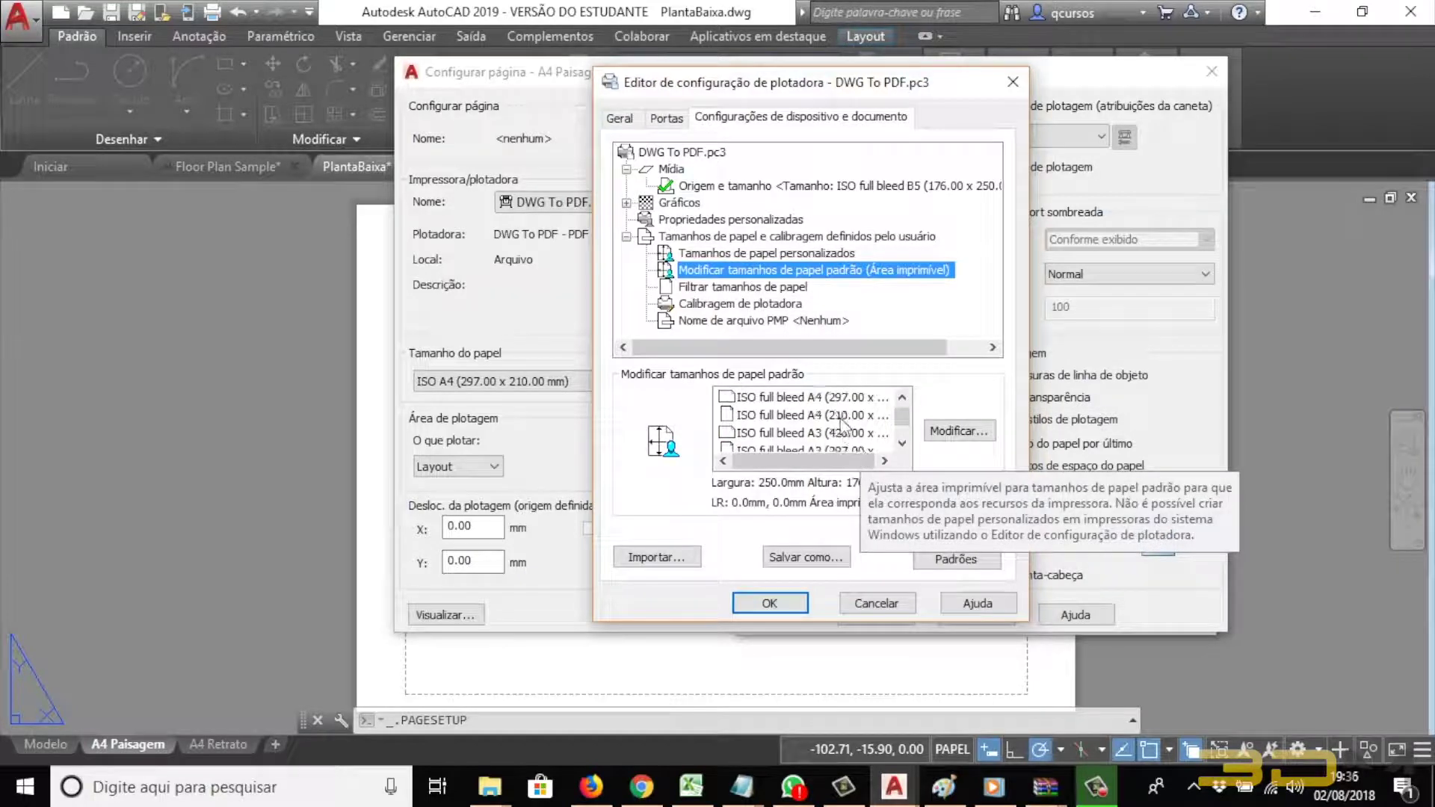
left_click(843, 416)
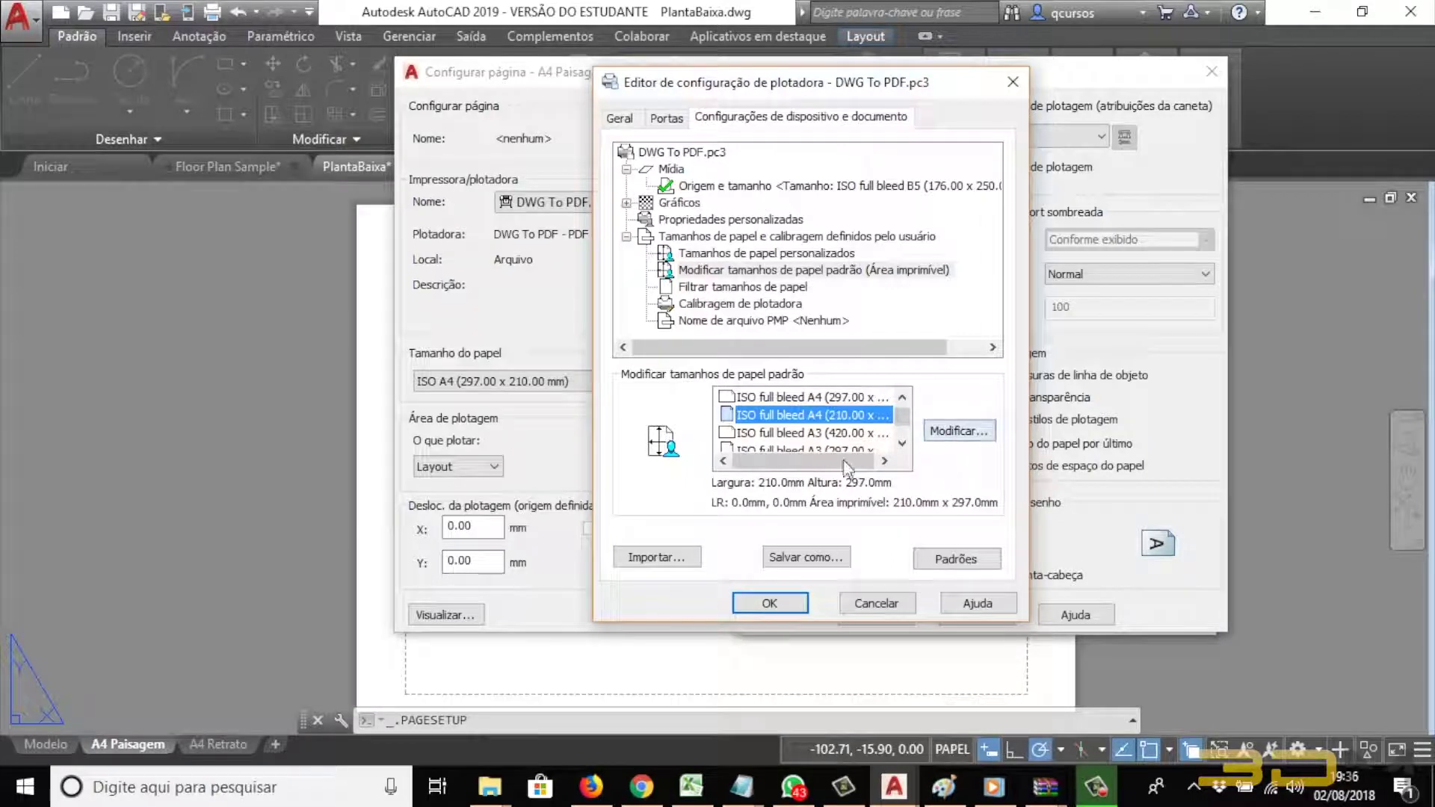
left_click(770, 600)
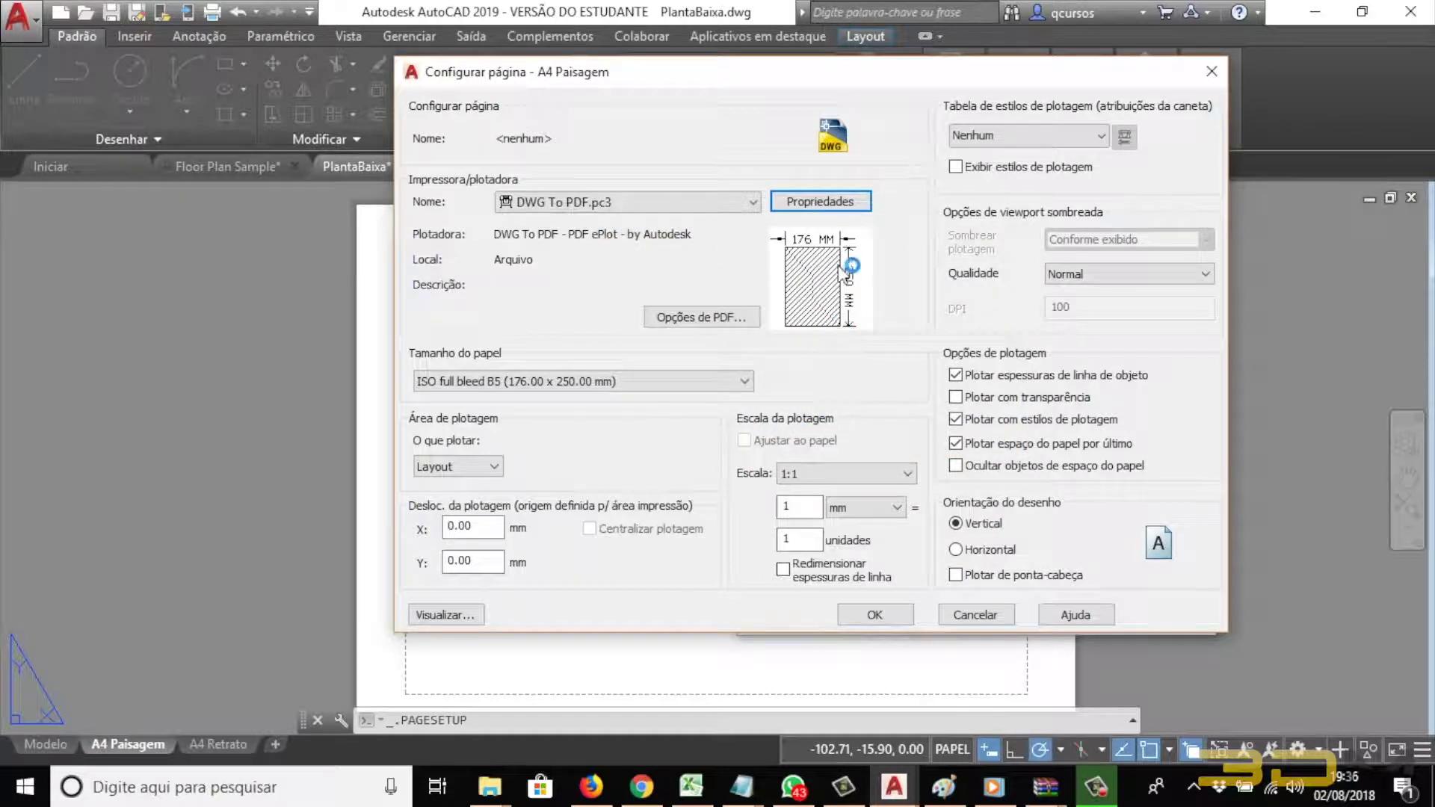
mouse_move(813, 278)
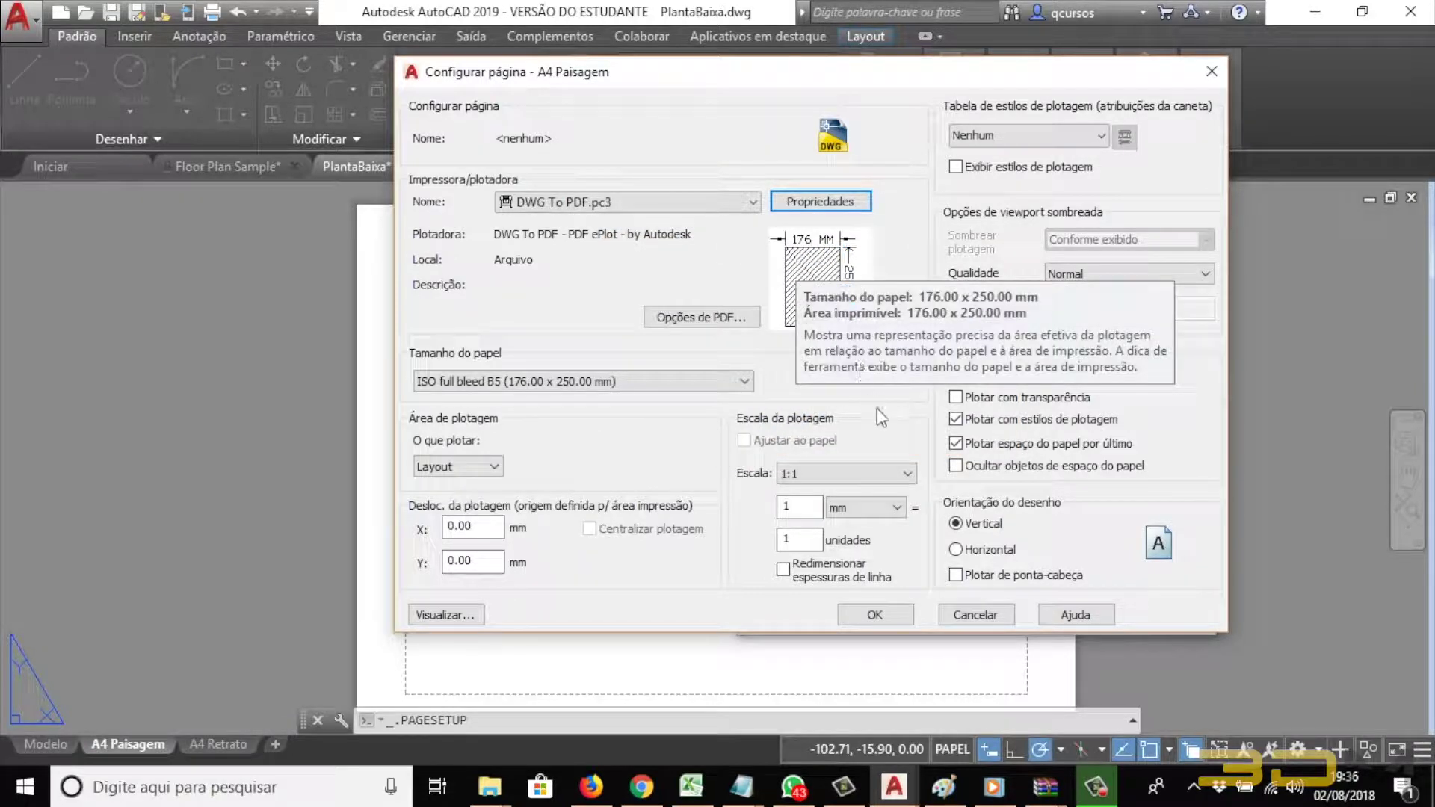
Step: Reopen the DWG To PDF plotter properties from the page setup
left_click(813, 206)
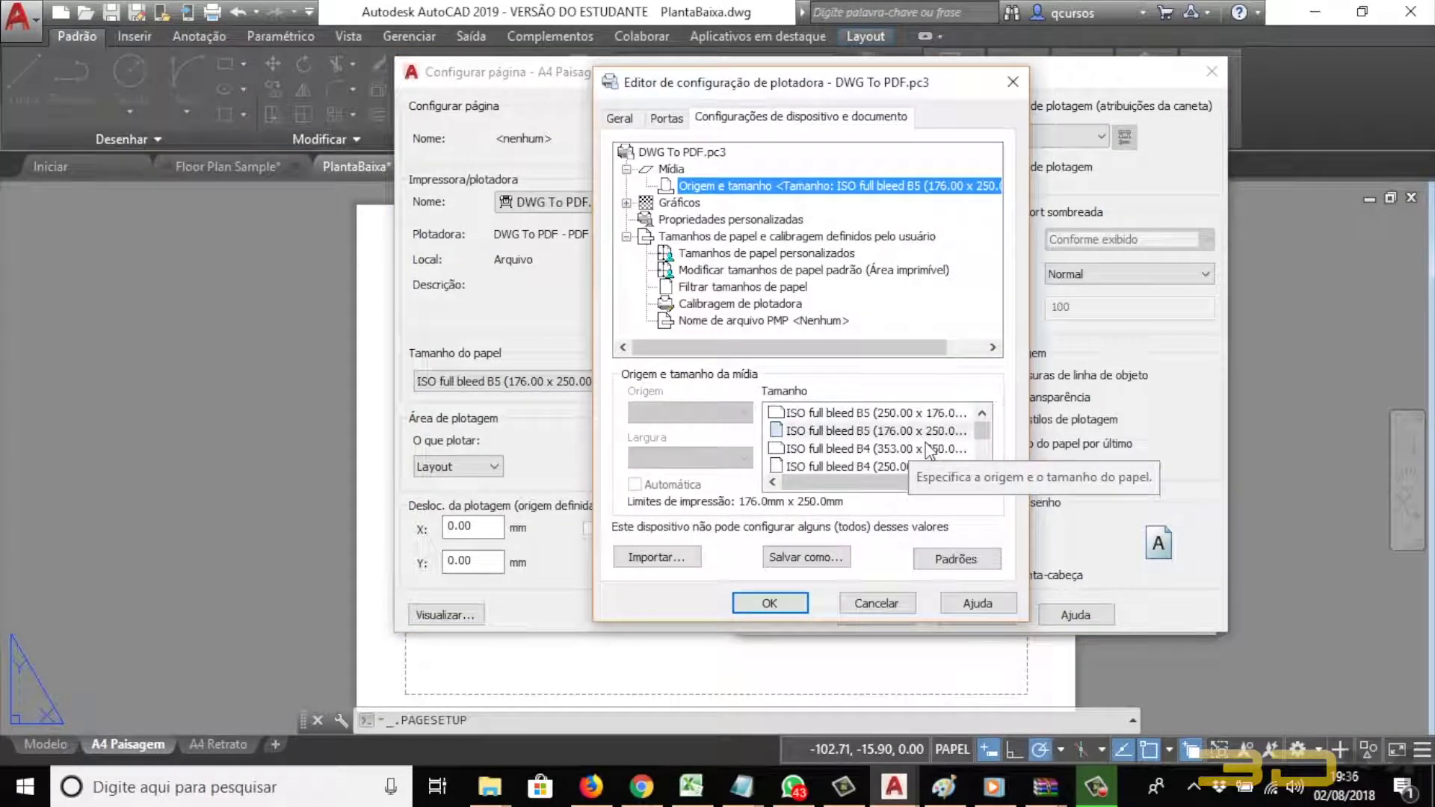
Step: Select portrait ISO full bleed A4 (210 x 297 mm) media and confirm with OK
scroll(929, 448, "down", 1)
scroll(929, 448, "down", 1)
scroll(929, 448, "down", 1)
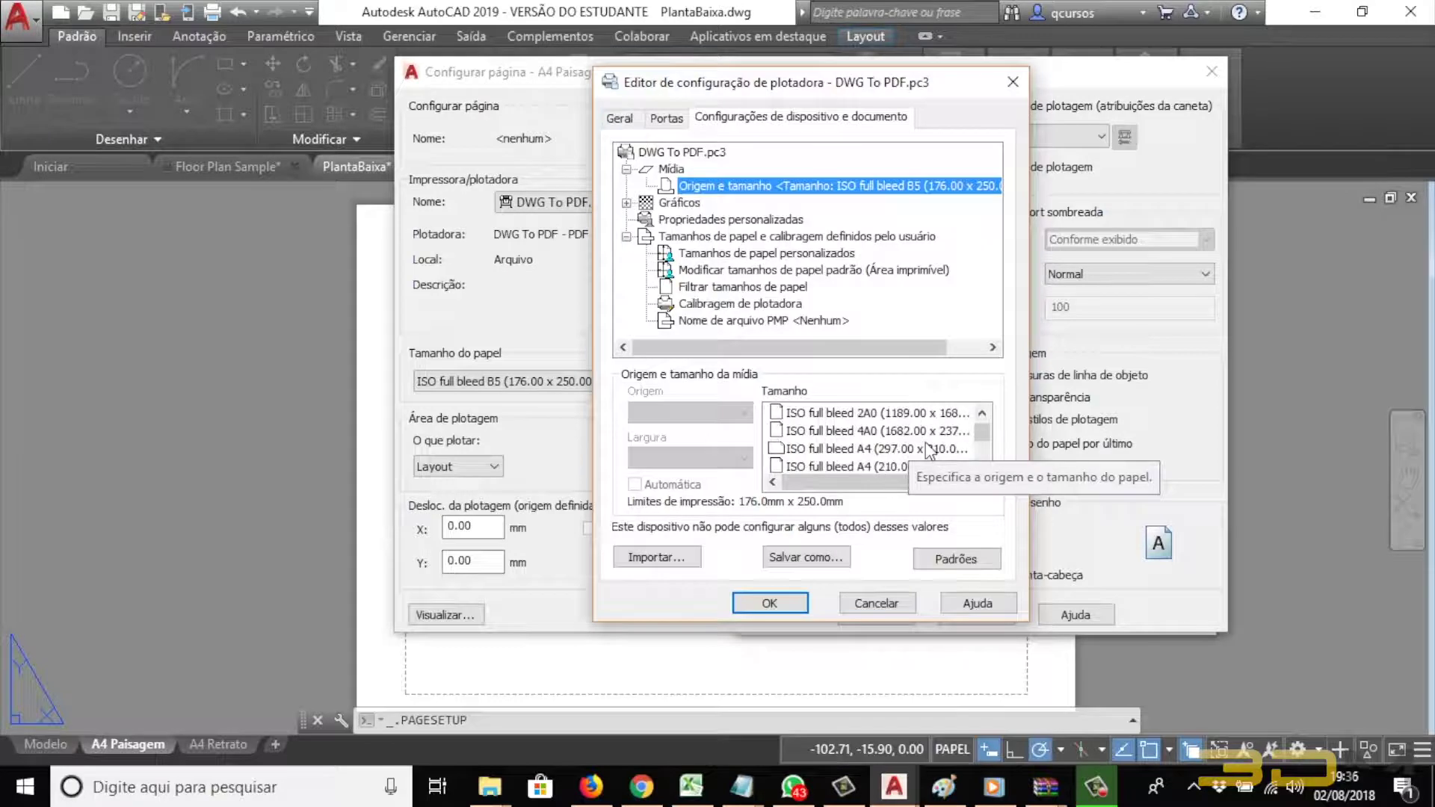
scroll(929, 449, "down", 1)
scroll(929, 448, "down", 2)
left_click(912, 451)
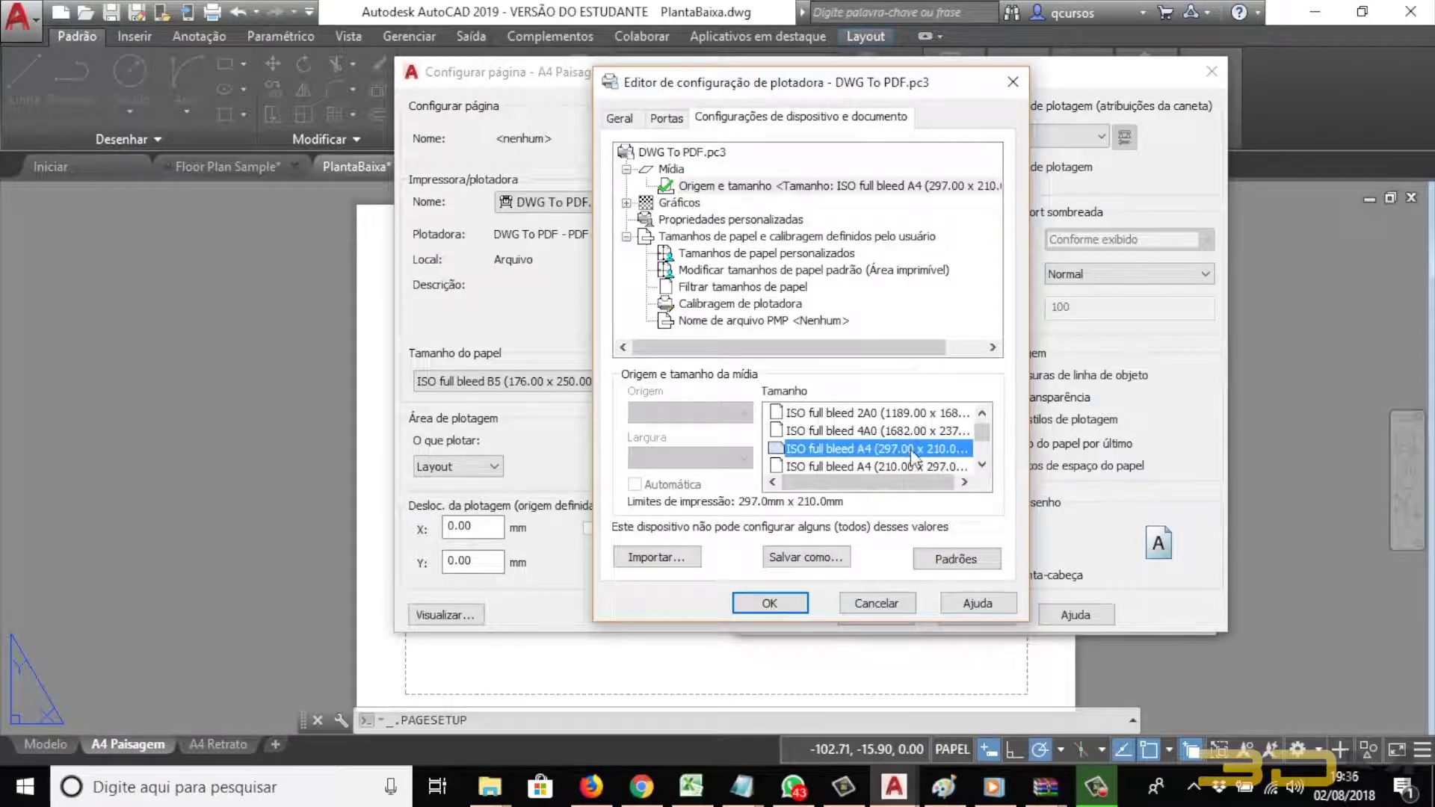
left_click(907, 466)
scroll(904, 463, "down", 1)
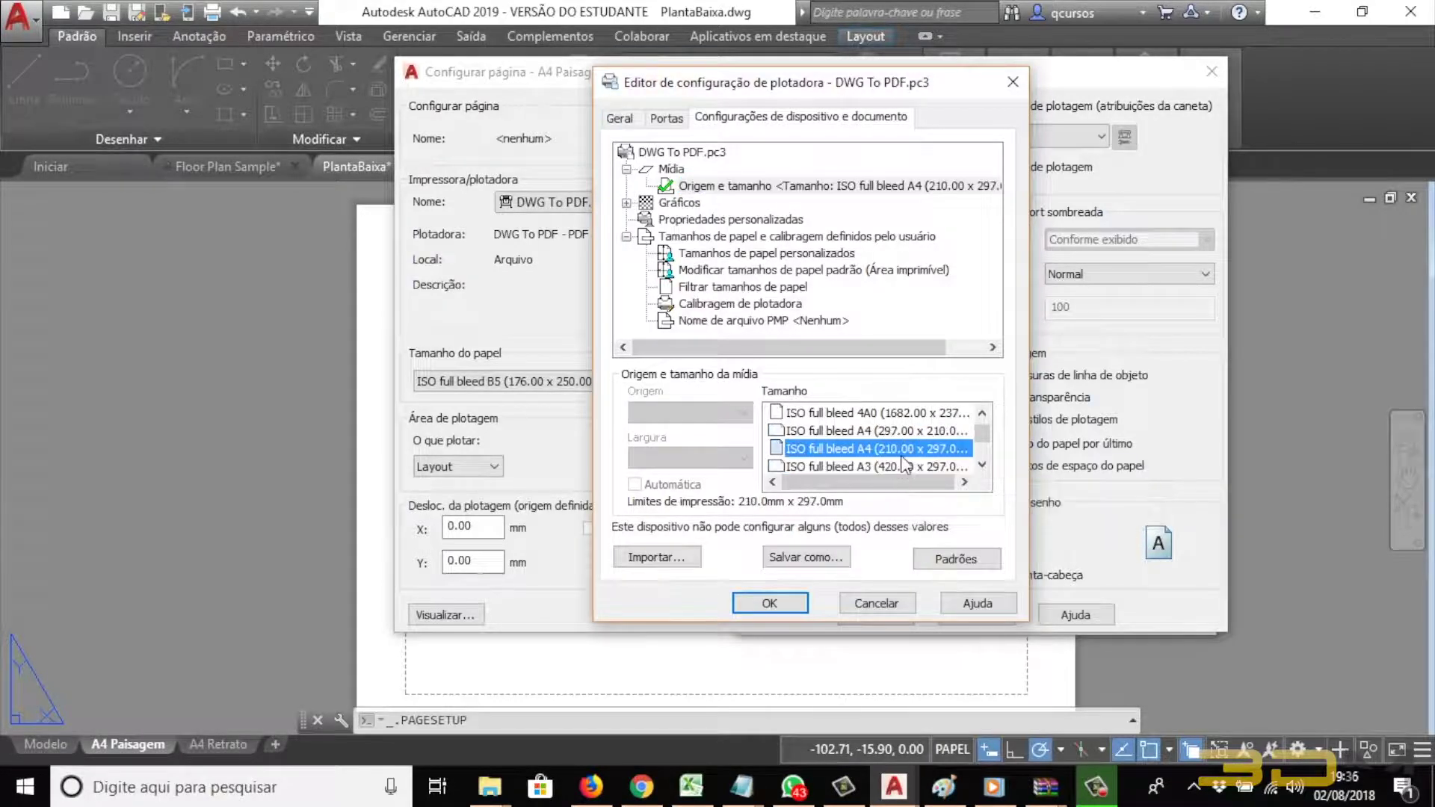
left_click(895, 434)
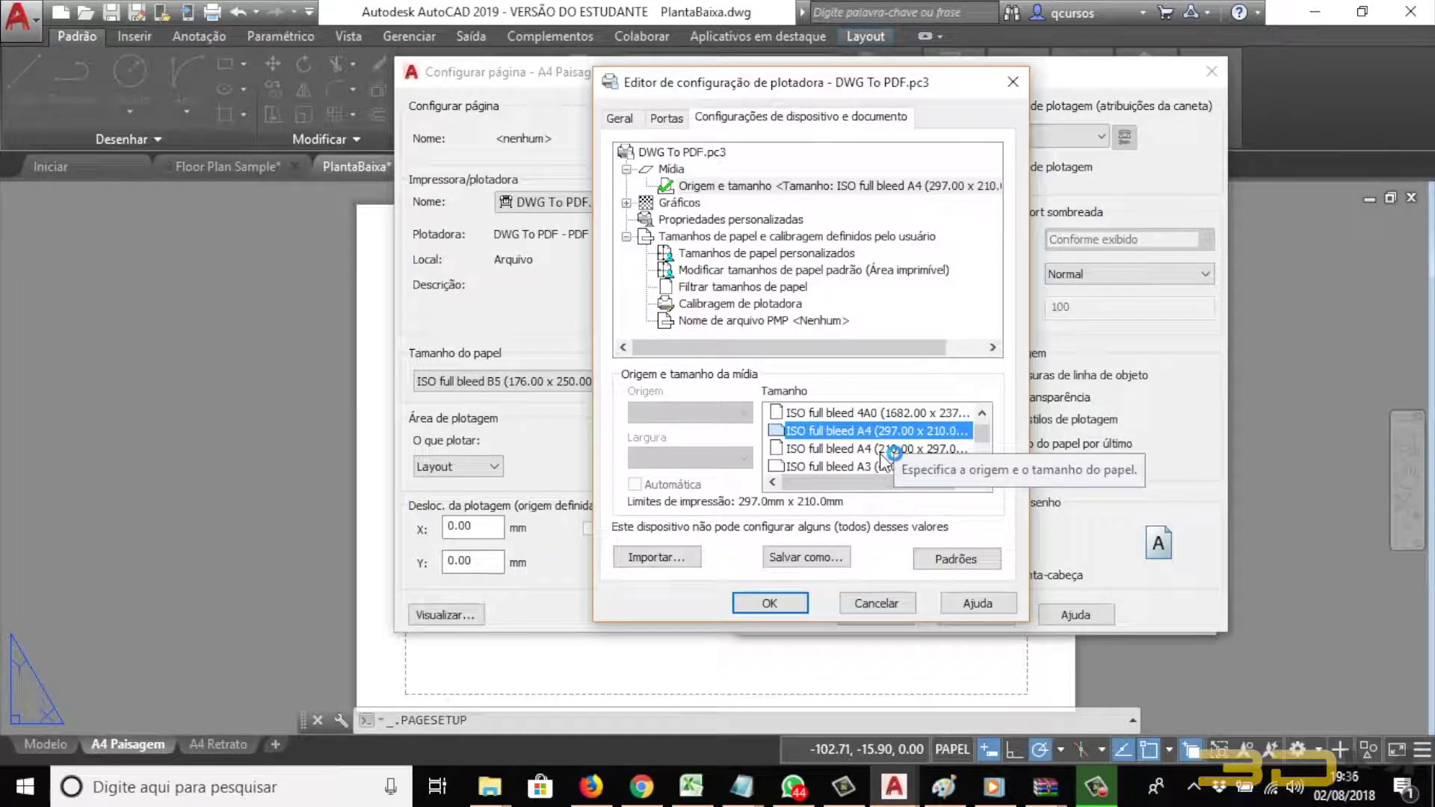
left_click(887, 449)
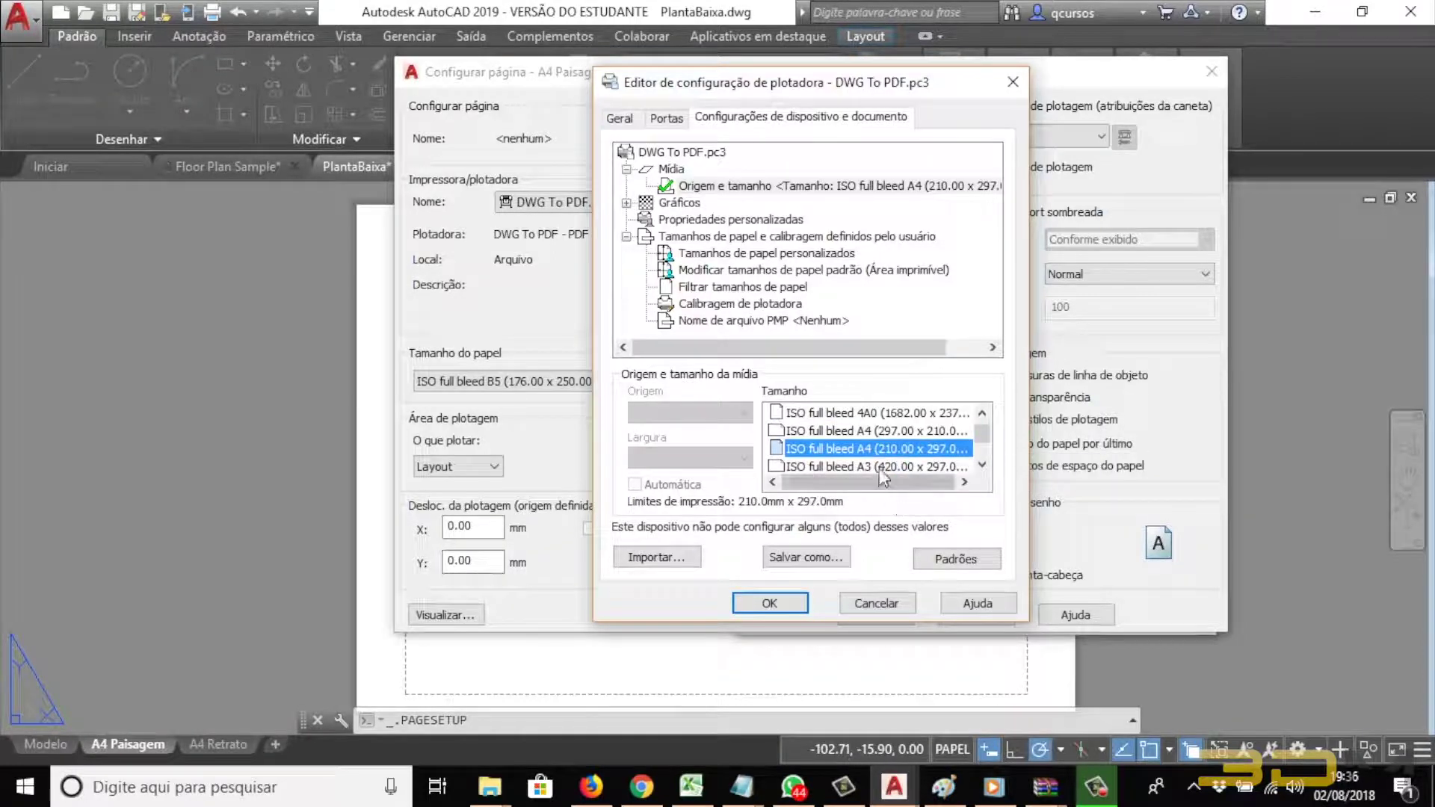
left_click(781, 605)
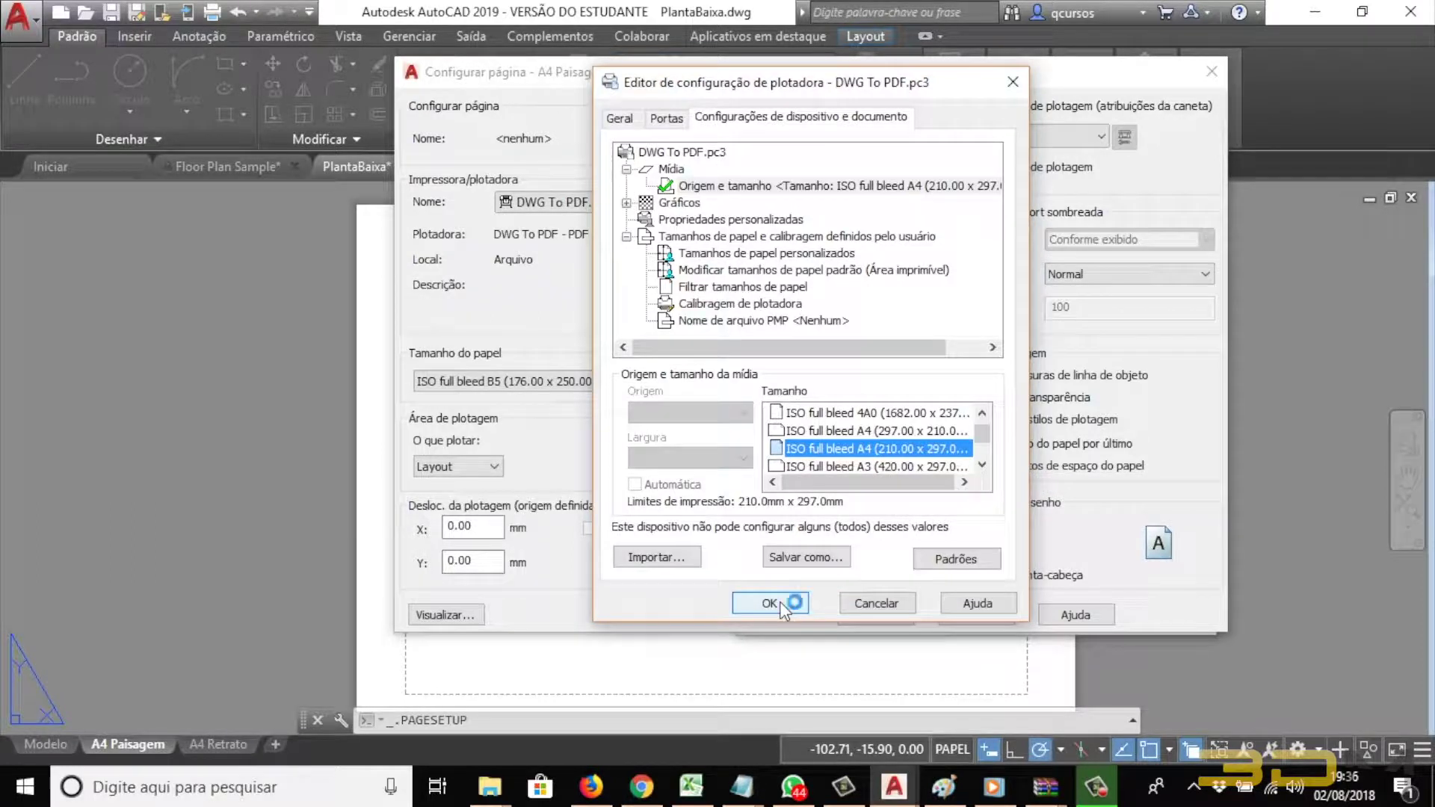
Step: Save the PC3 changes, assign the acad.ctb plot style table, and accept the page setup
left_click(739, 425)
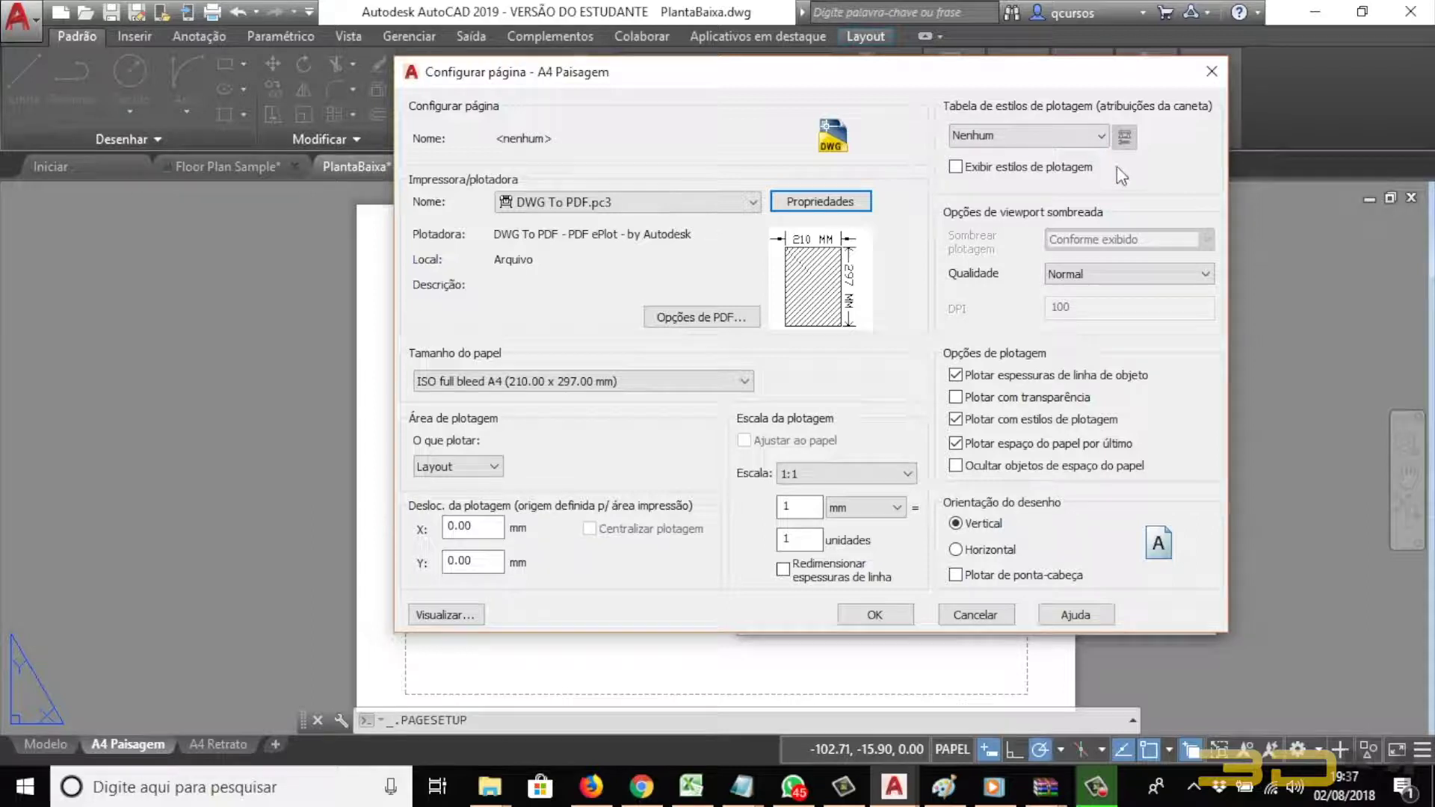
left_click(1101, 138)
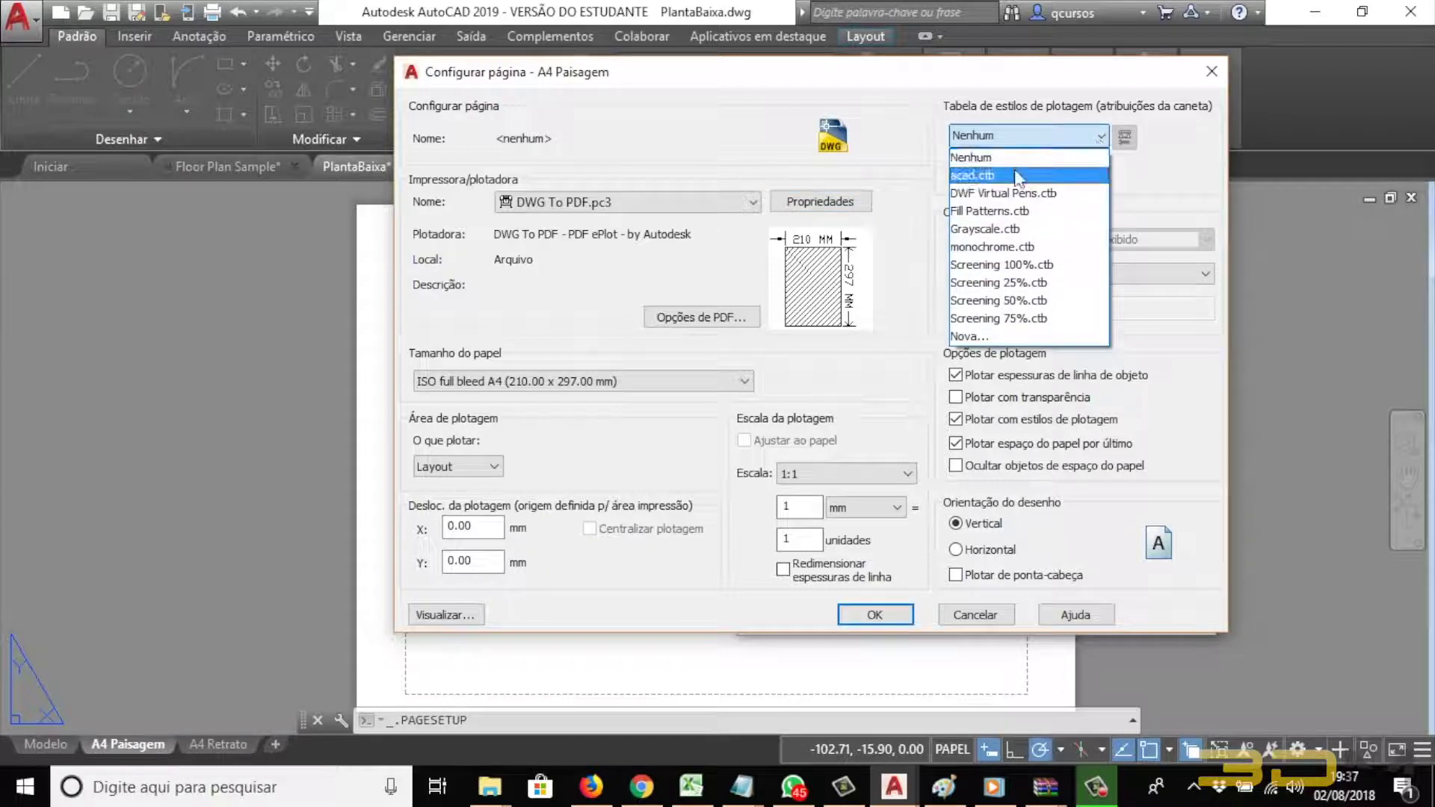
left_click(987, 178)
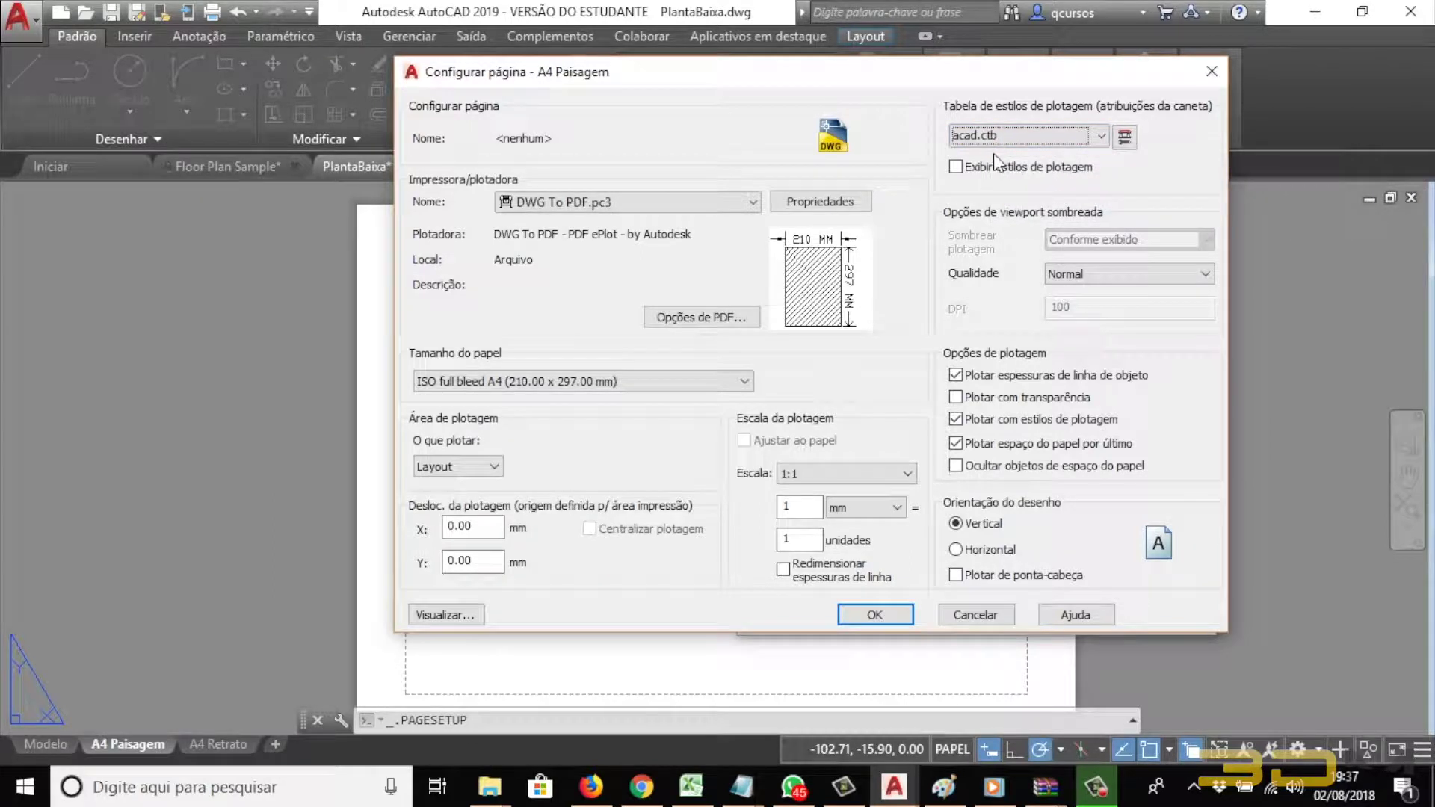
left_click(867, 615)
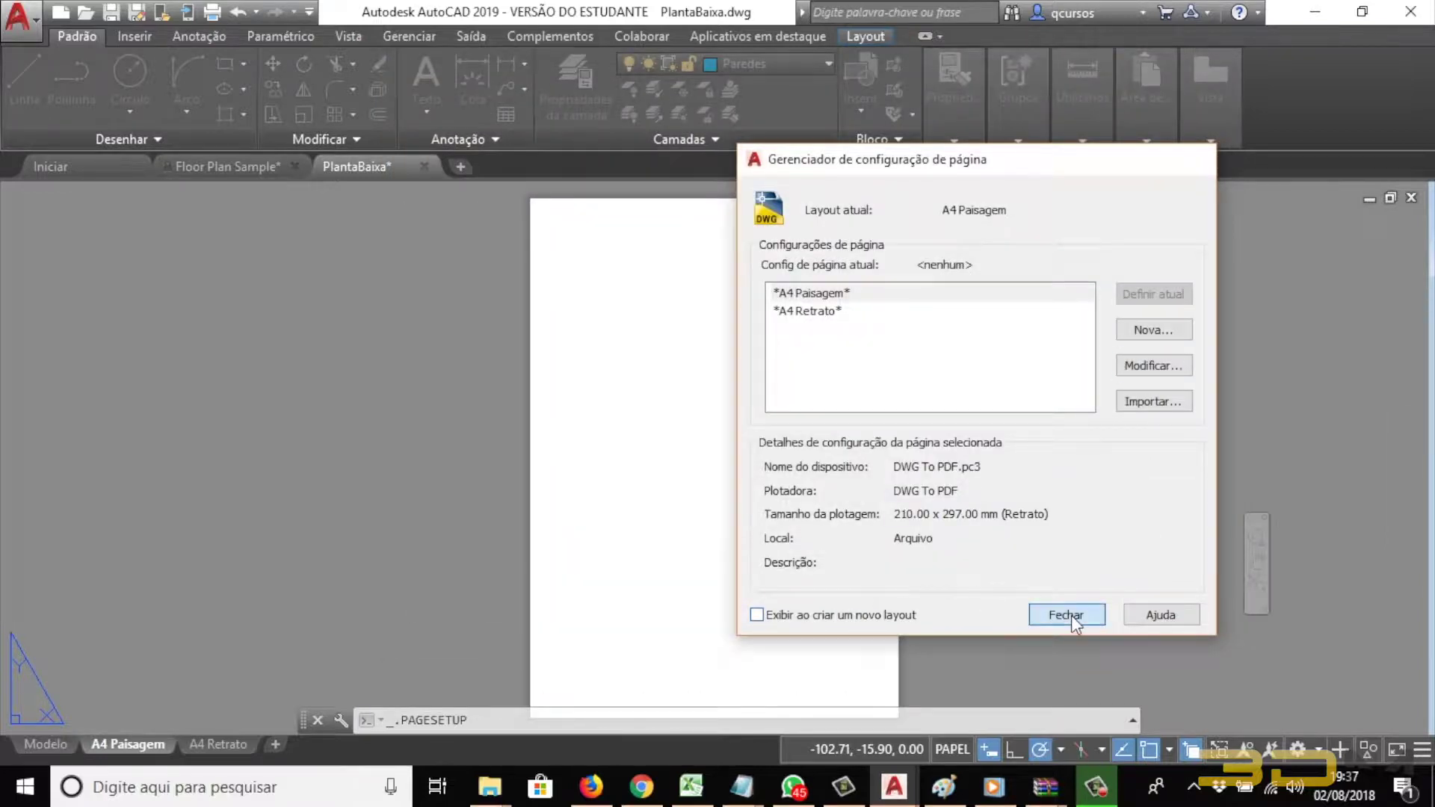
left_click(1070, 616)
scroll(830, 411, "down", 2)
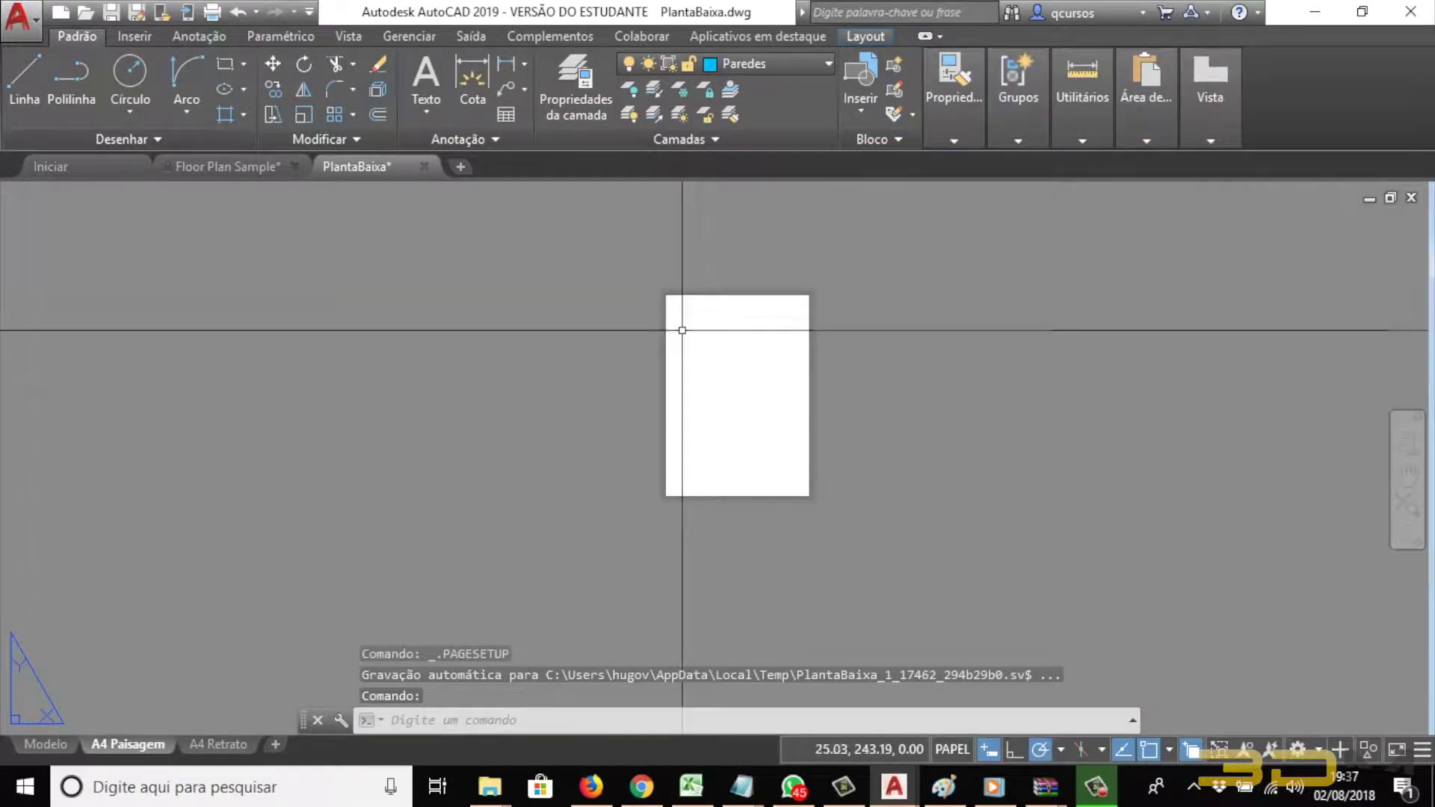
left_click(223, 743)
mouse_move(128, 744)
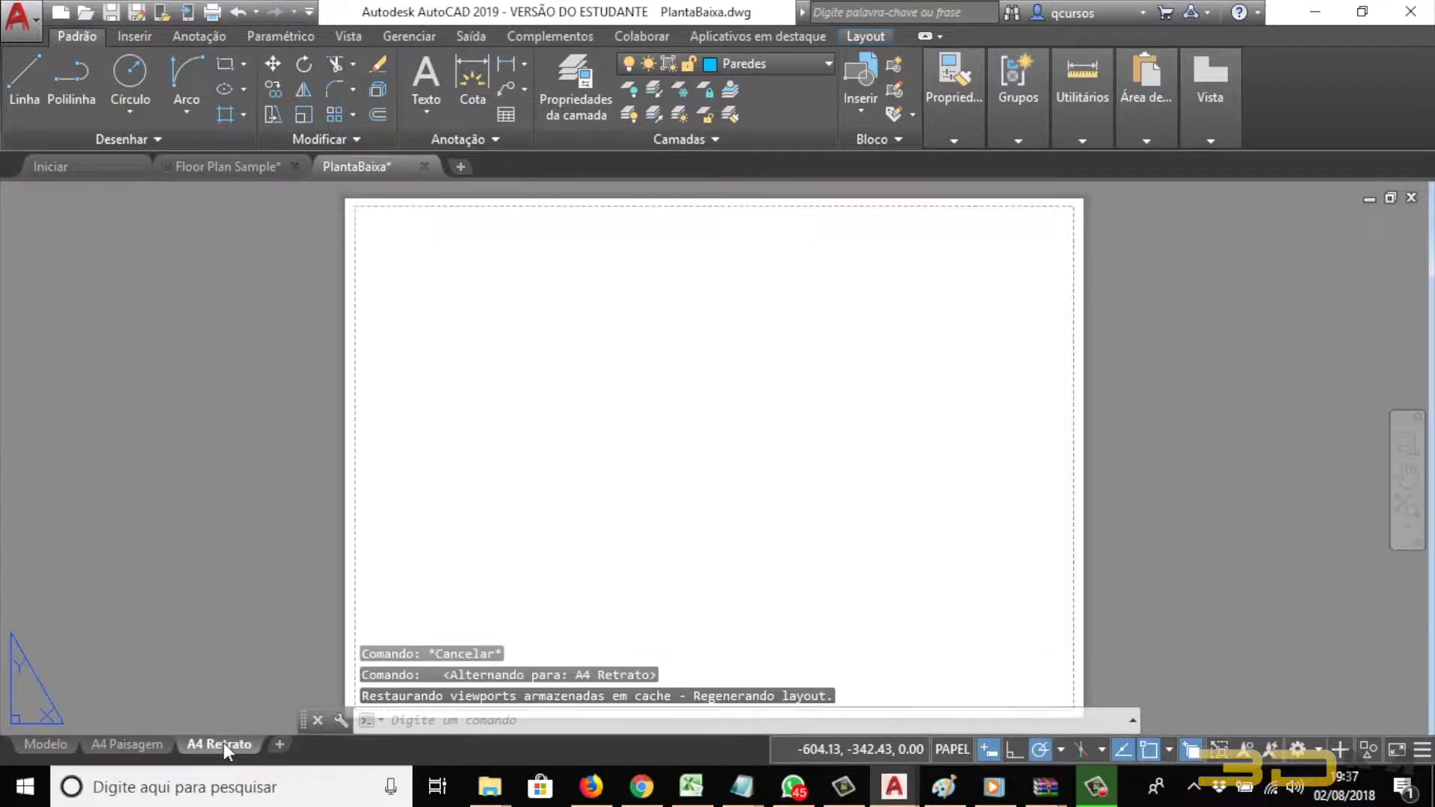
left_click(150, 746)
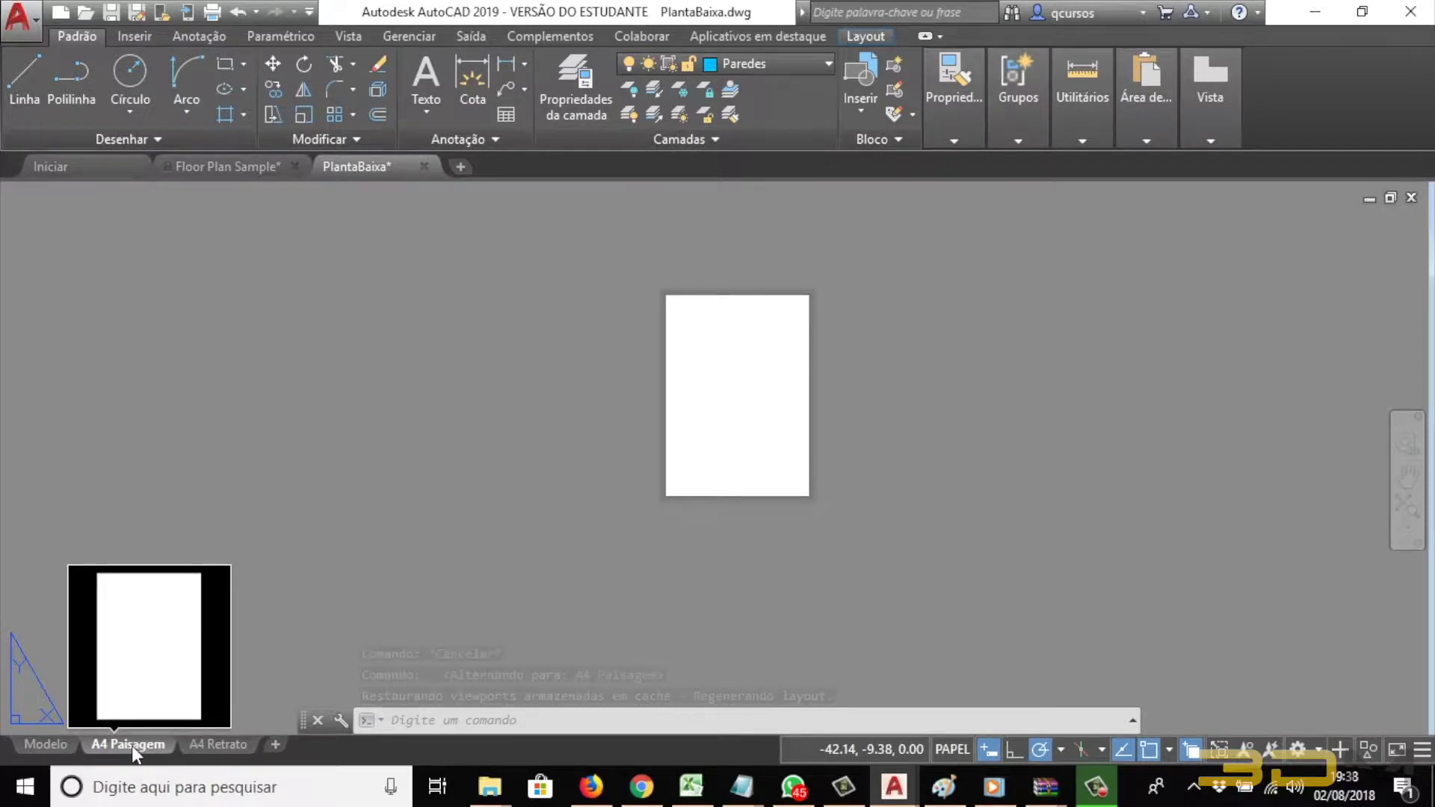
Step: Try renaming the A4 Paisagem layout to 'A4 Retrato' and dismiss the name-in-use warning
right_click(131, 746)
left_click(218, 463)
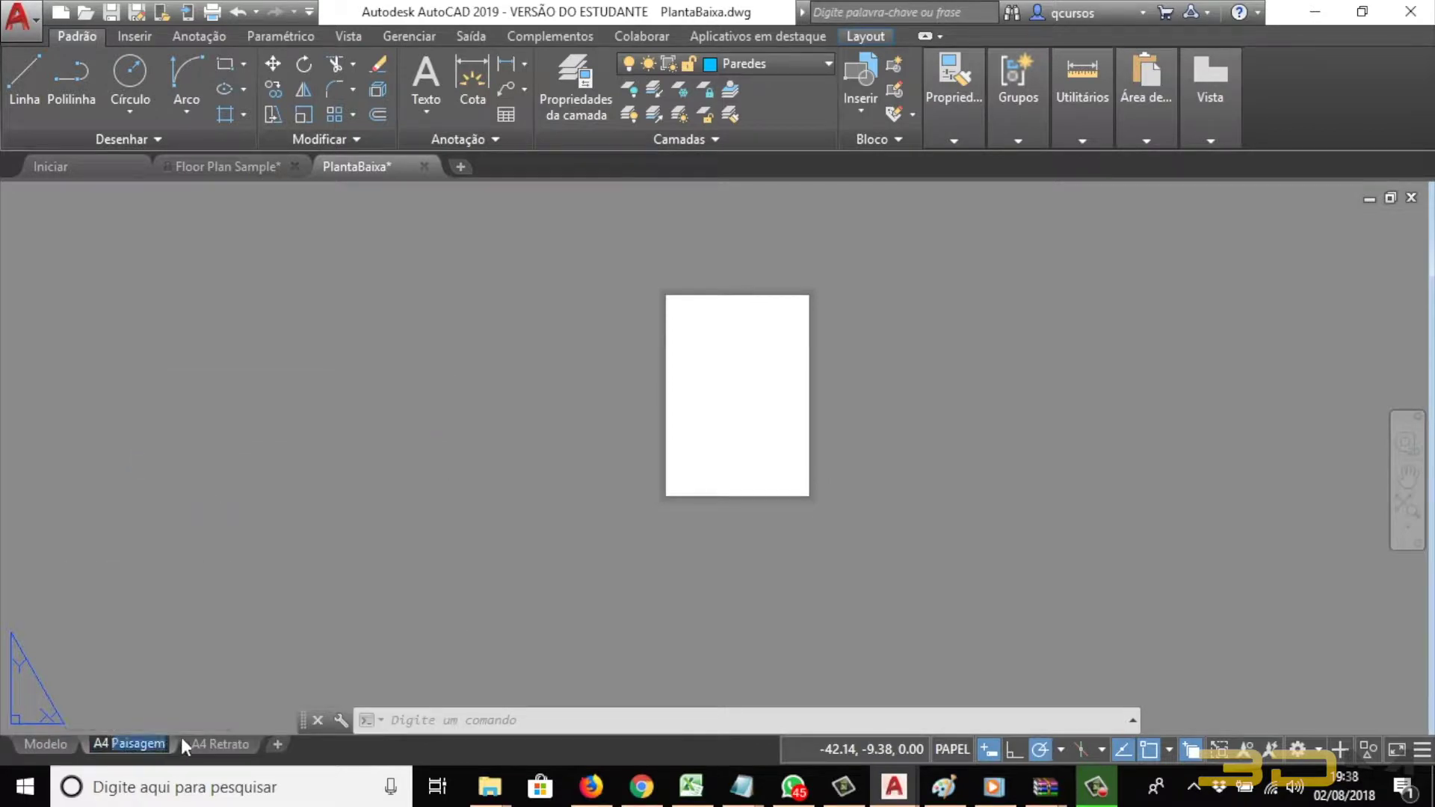
type("Retra")
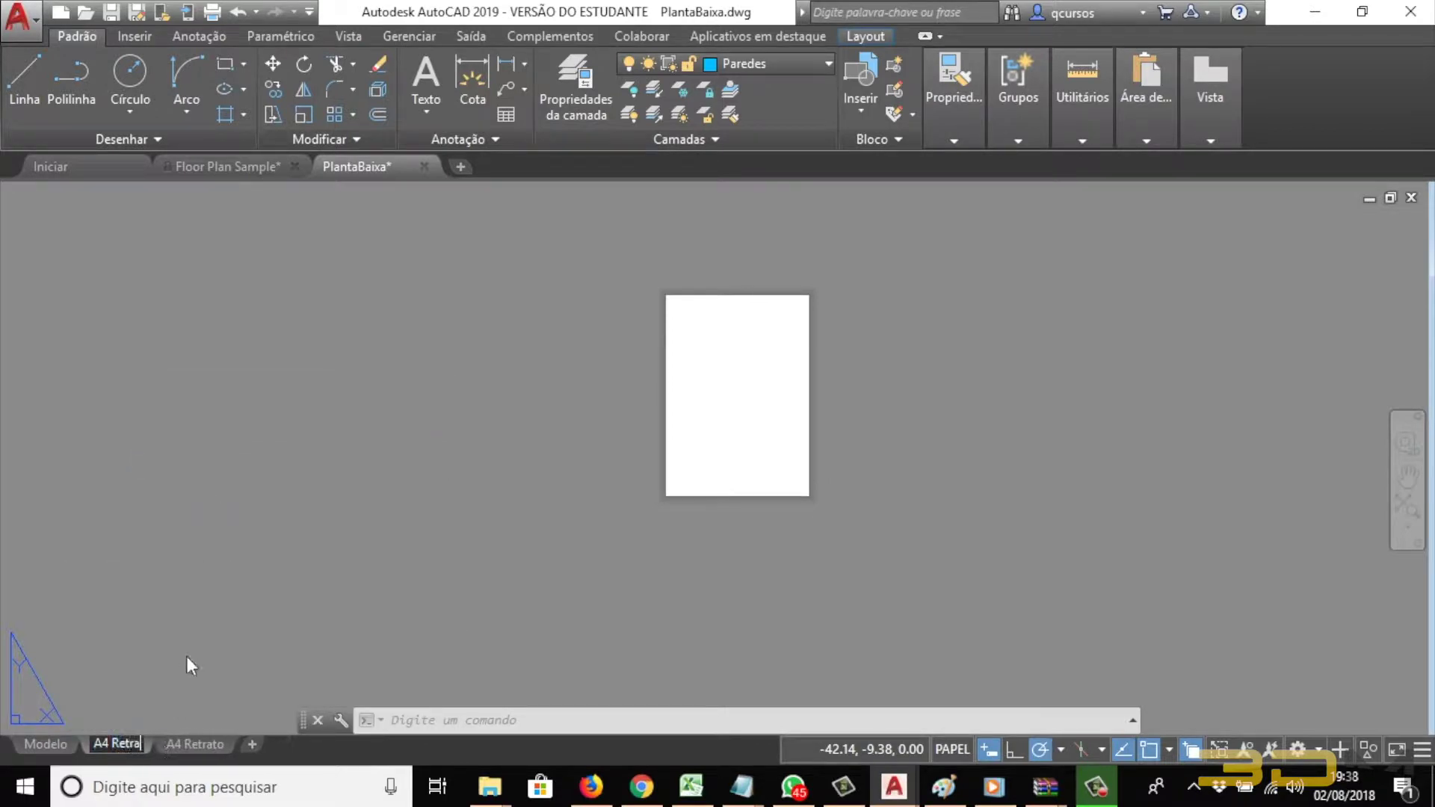
type("to")
key("Return")
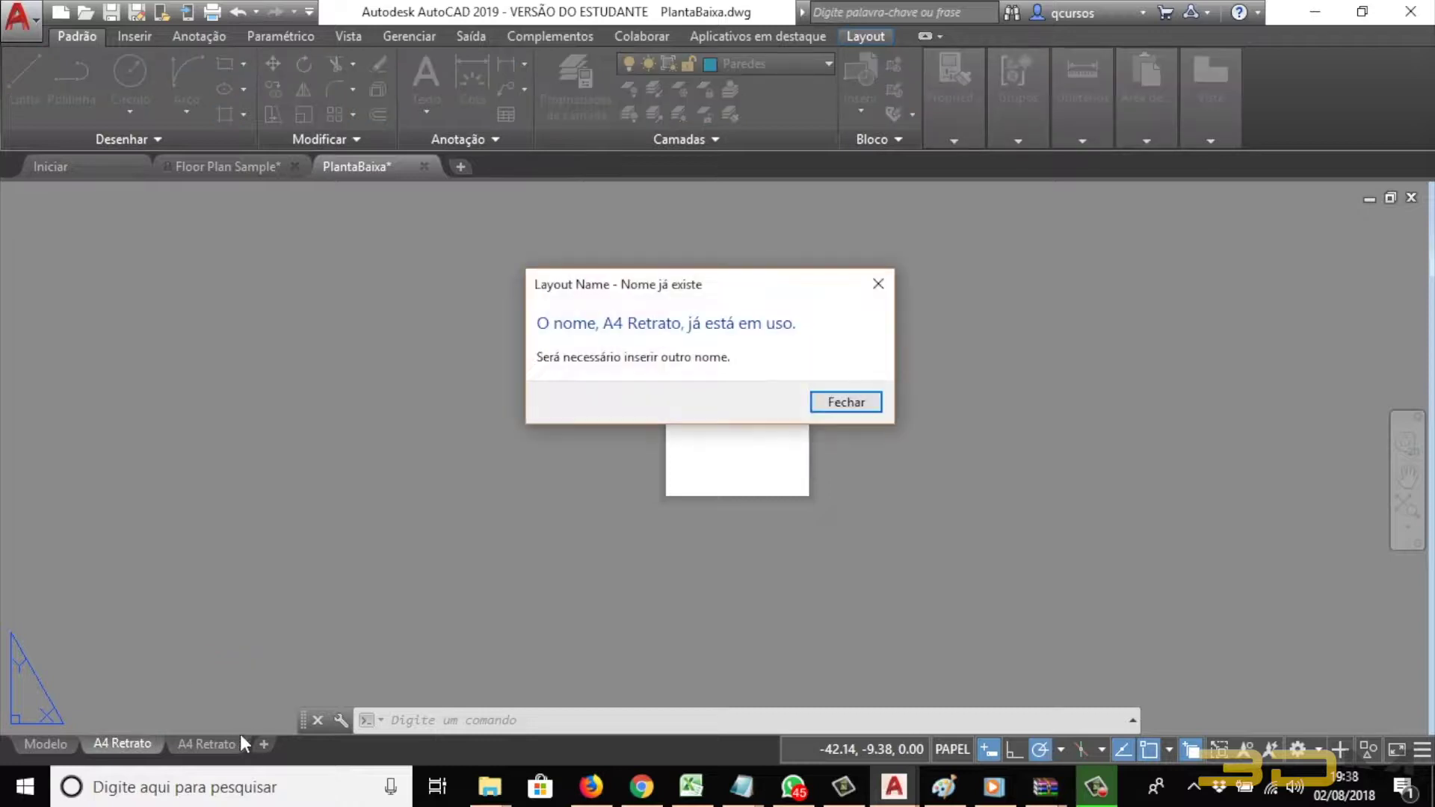
left_click(849, 407)
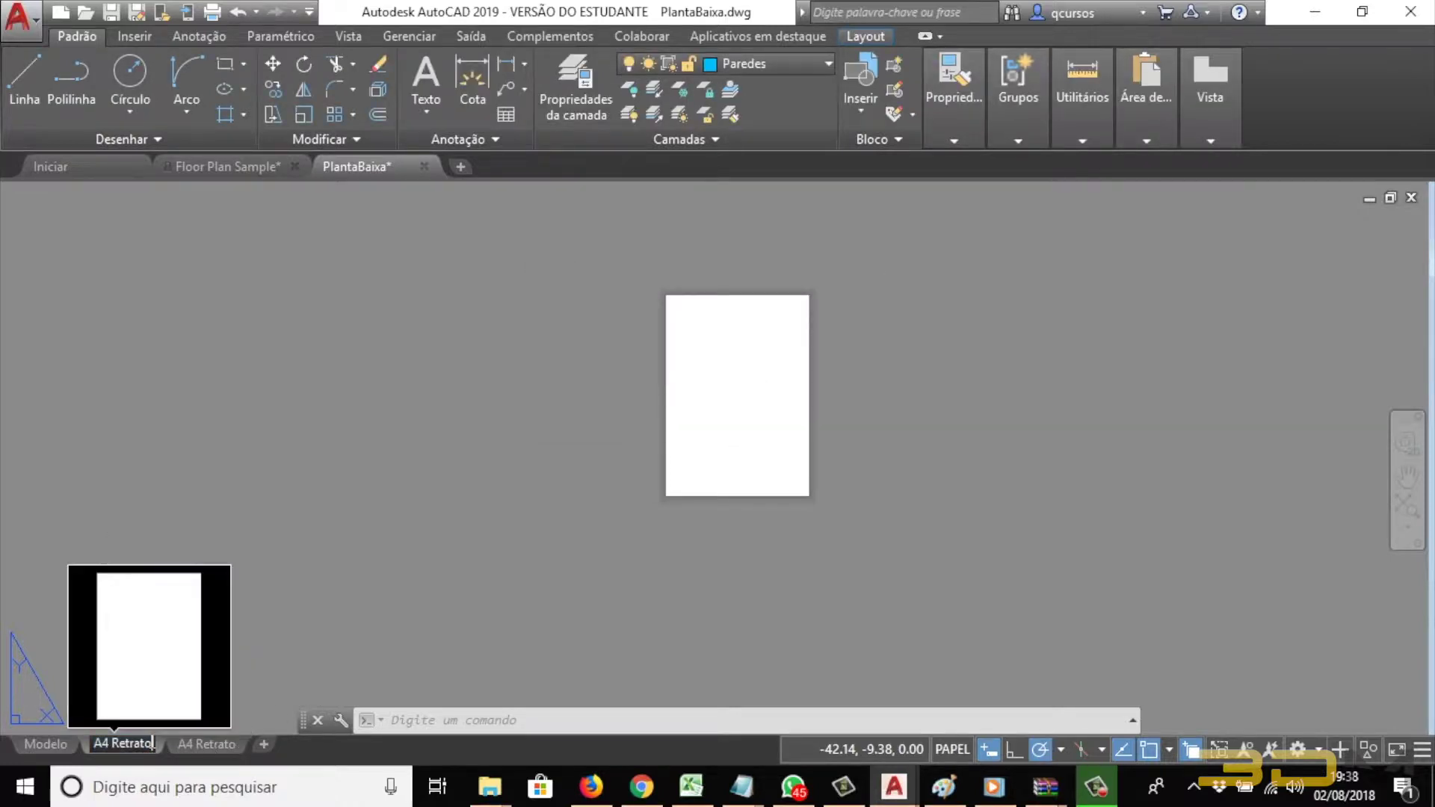
Step: Append an extra 'o' so the layout is named 'A4 Retratoo'
left_click(152, 744)
type("o")
key("Return")
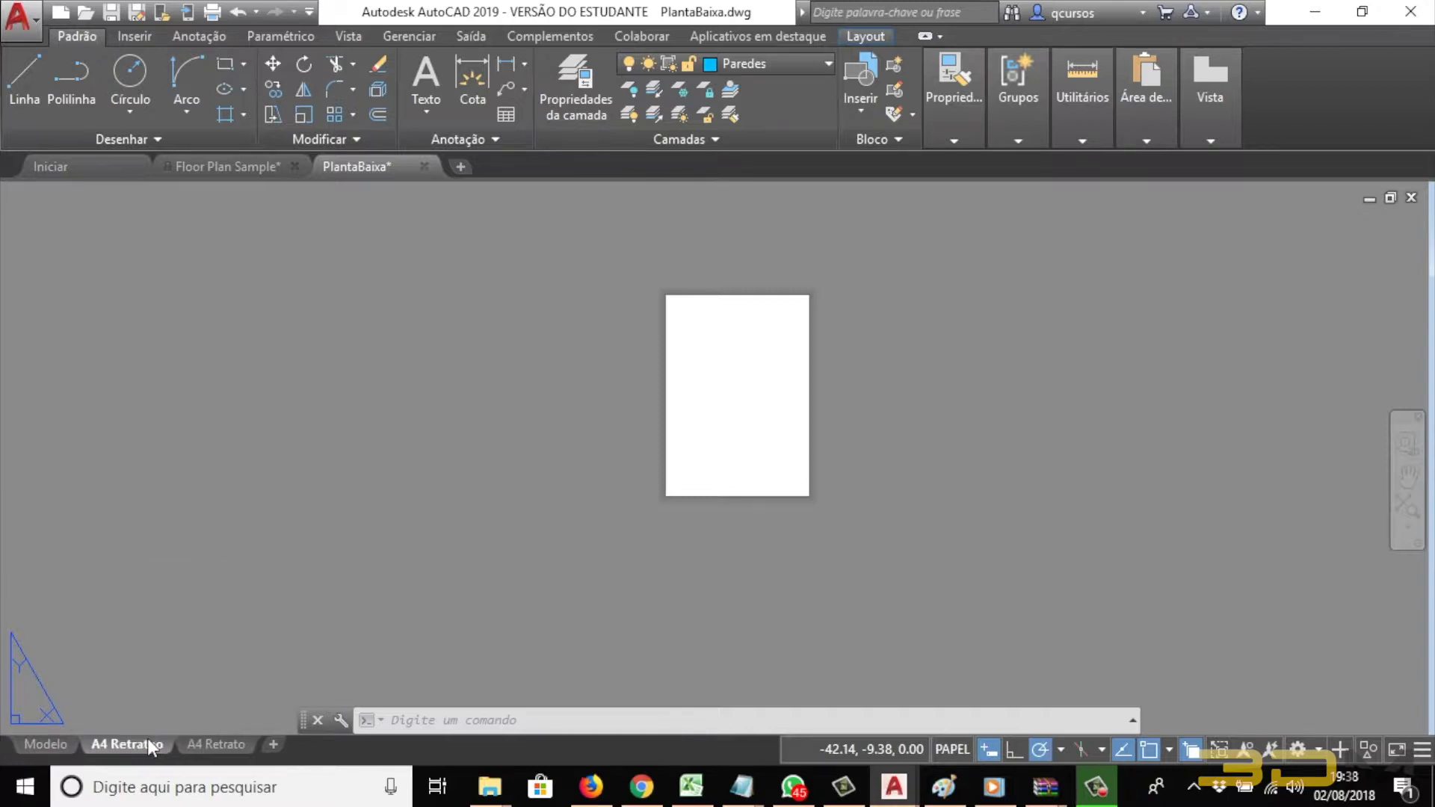
Step: Rename the A4 Retrato layout to 'A4 Paisagem'
right_click(203, 747)
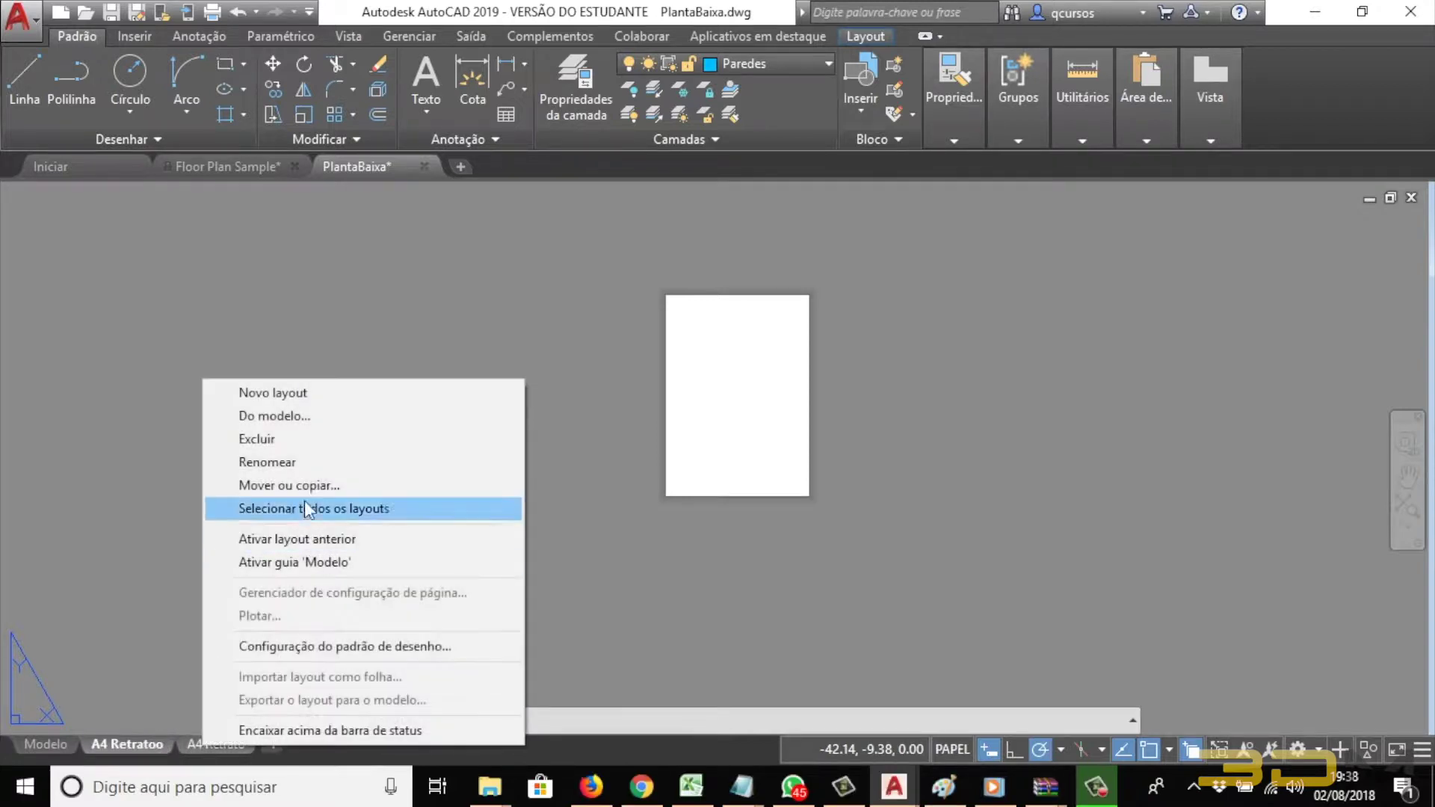
left_click(299, 463)
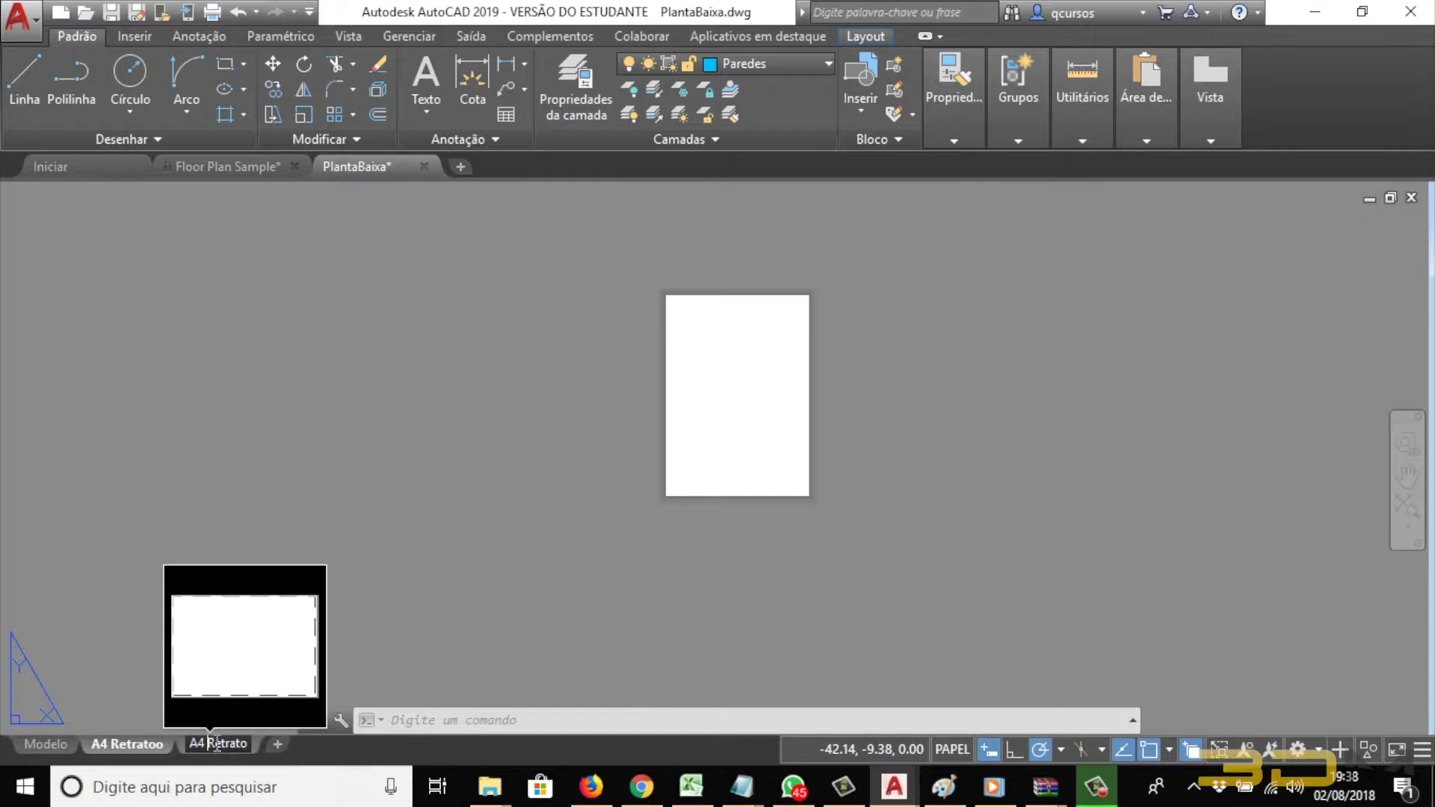
left_click_drag(207, 743, 268, 746)
type("Paisagem")
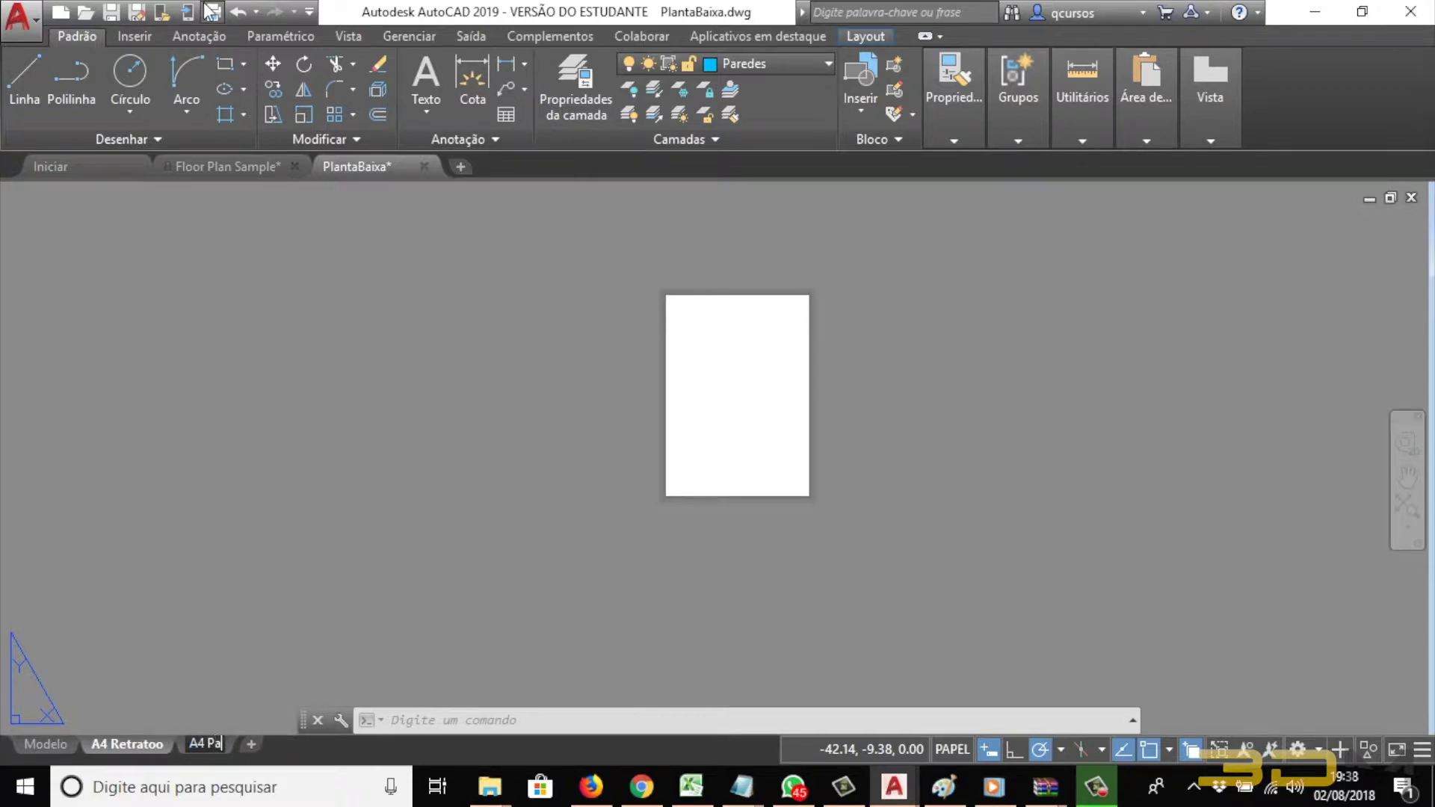
key("Return")
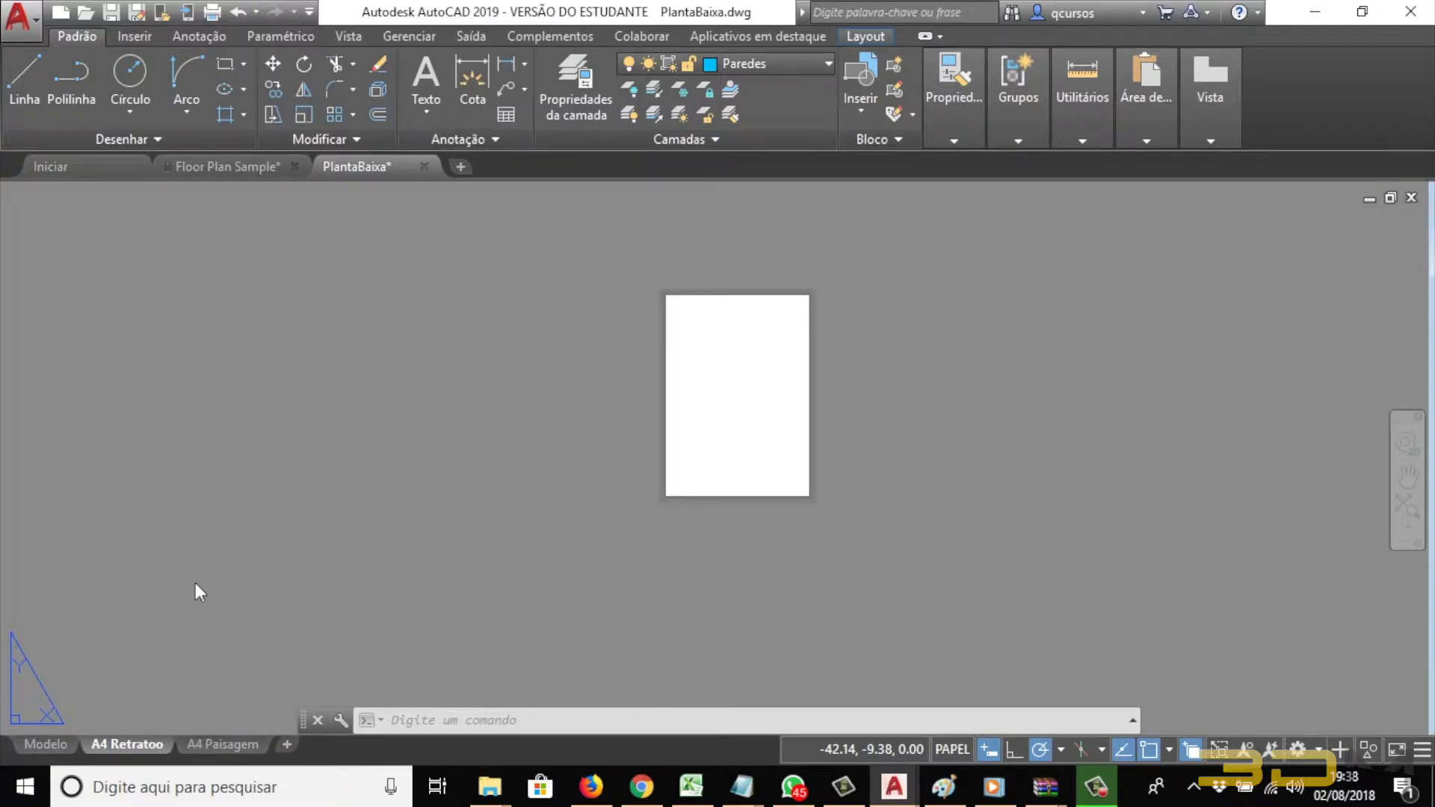
Step: Rename the A4 Retratoo layout to 'A4 Retrato' by removing the extra 'o'
right_click(149, 742)
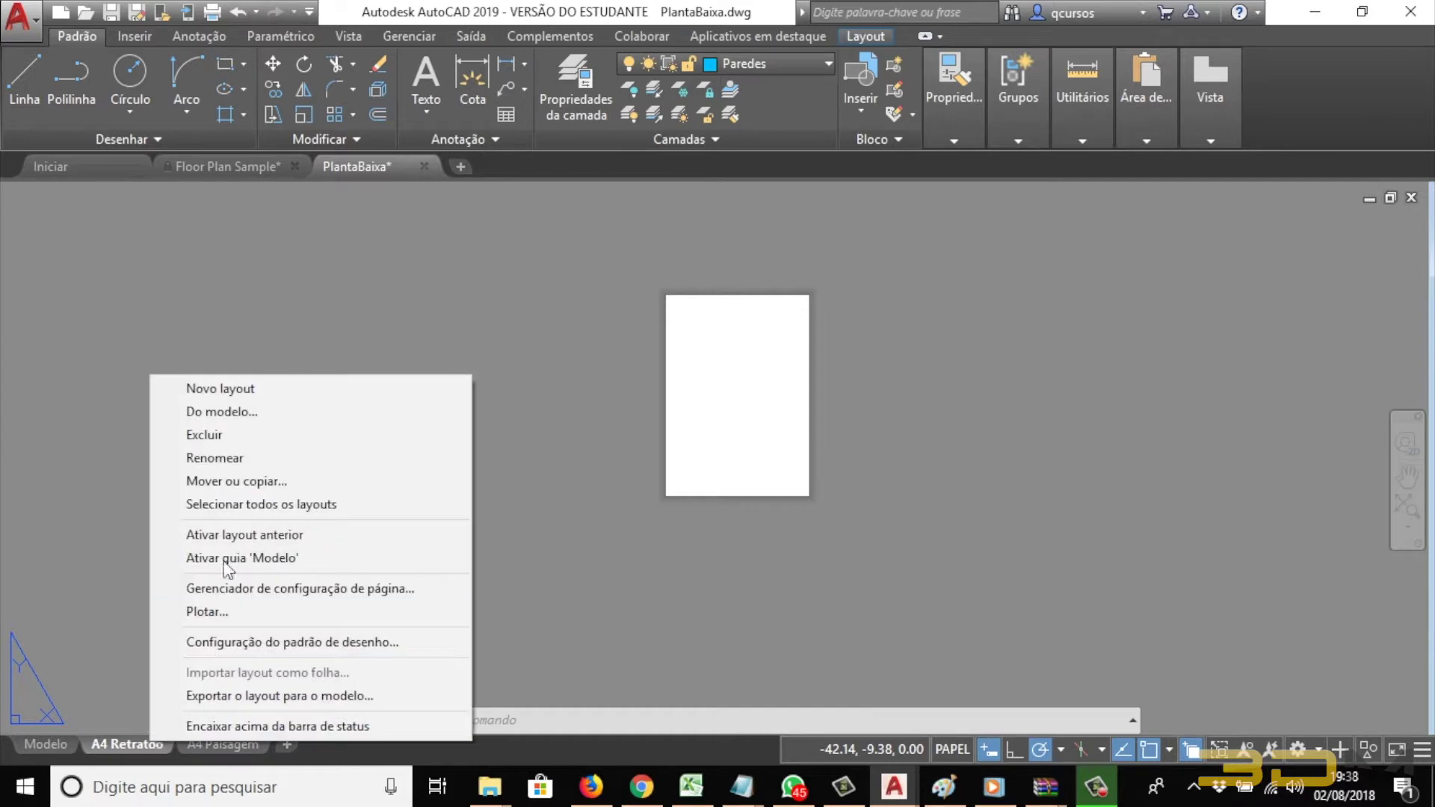
left_click(249, 450)
key("Return")
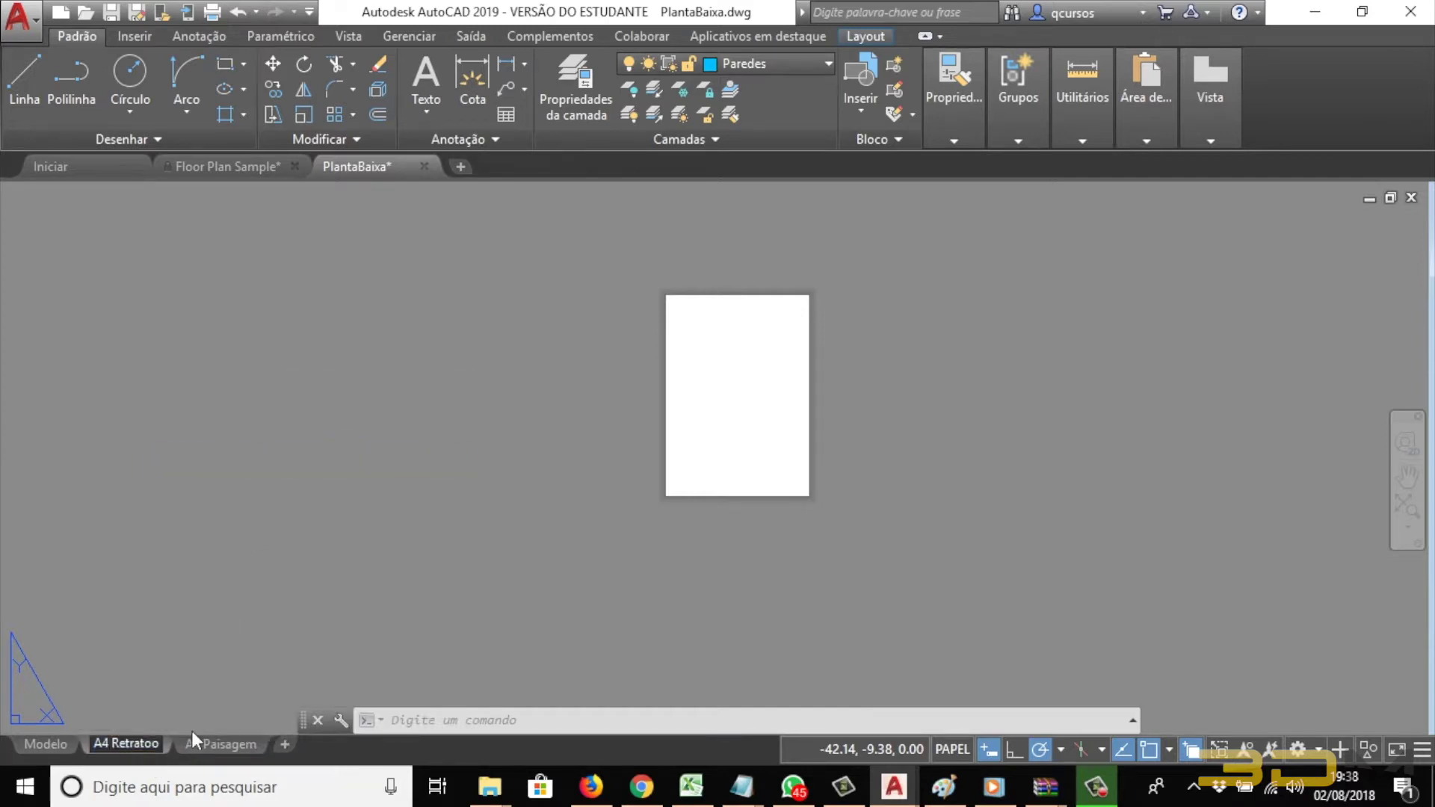
key("BackSpace")
key("Return")
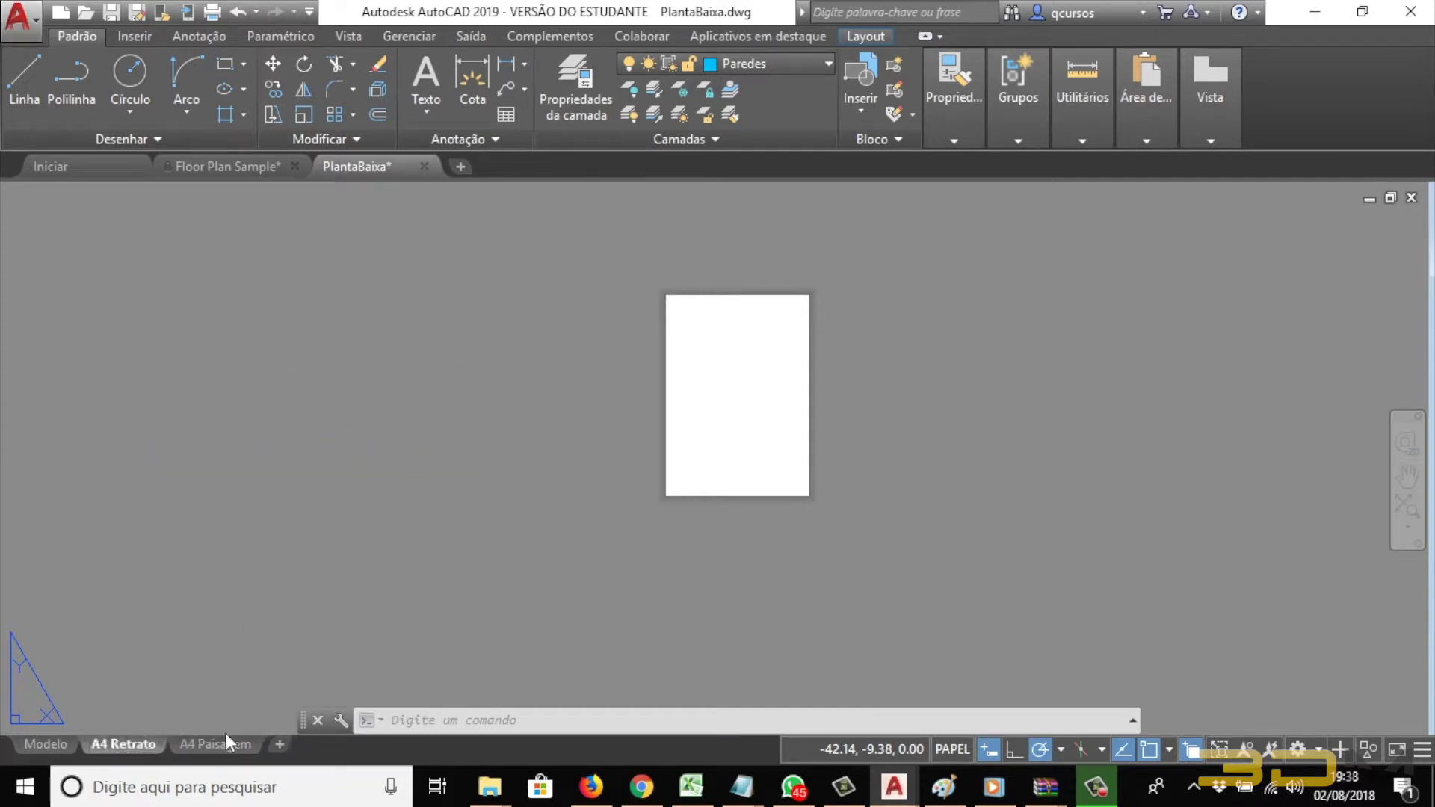
Step: Move the A4 Retrato tab after A4 Paisagem and display A4 Paisagem
left_click(224, 741)
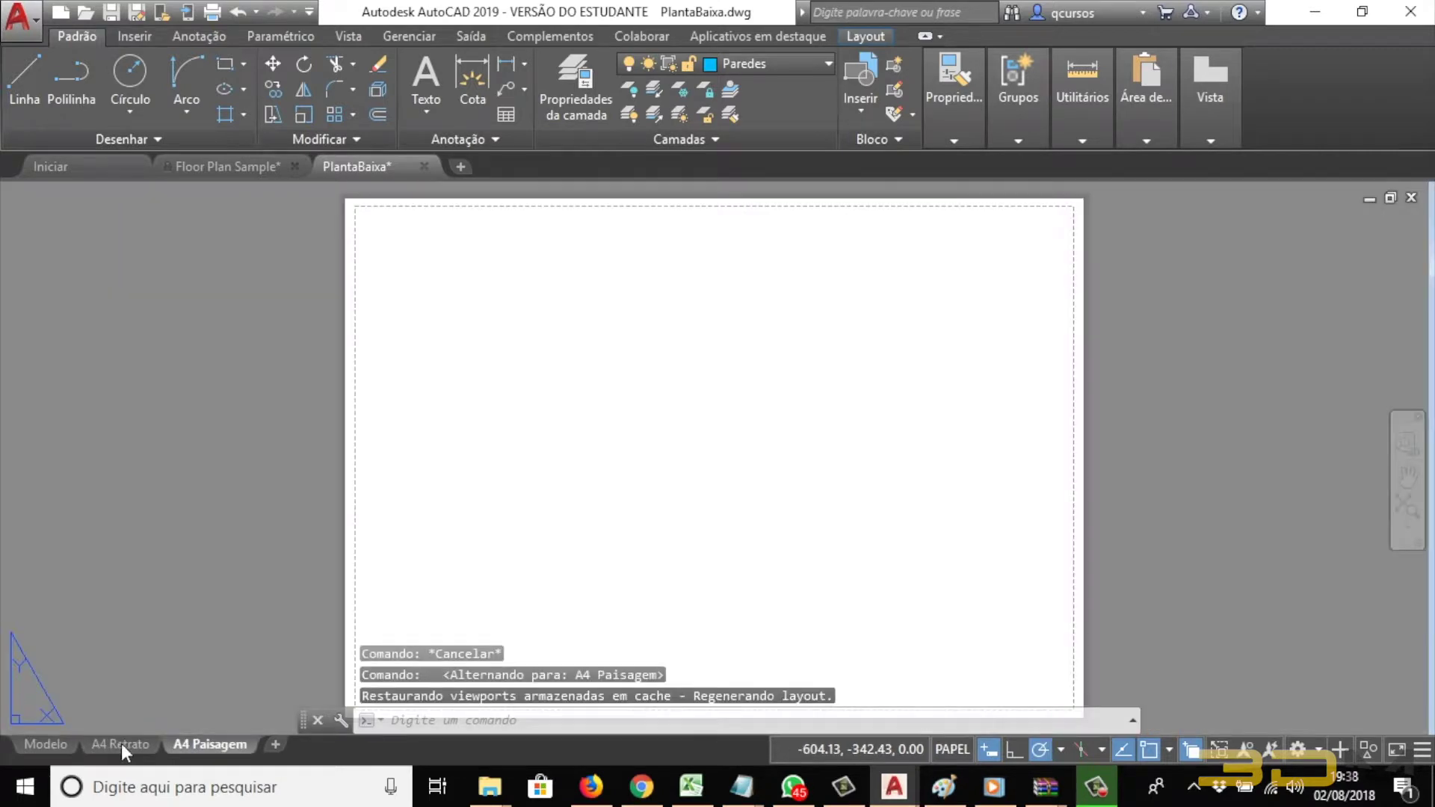
left_click_drag(121, 743, 258, 748)
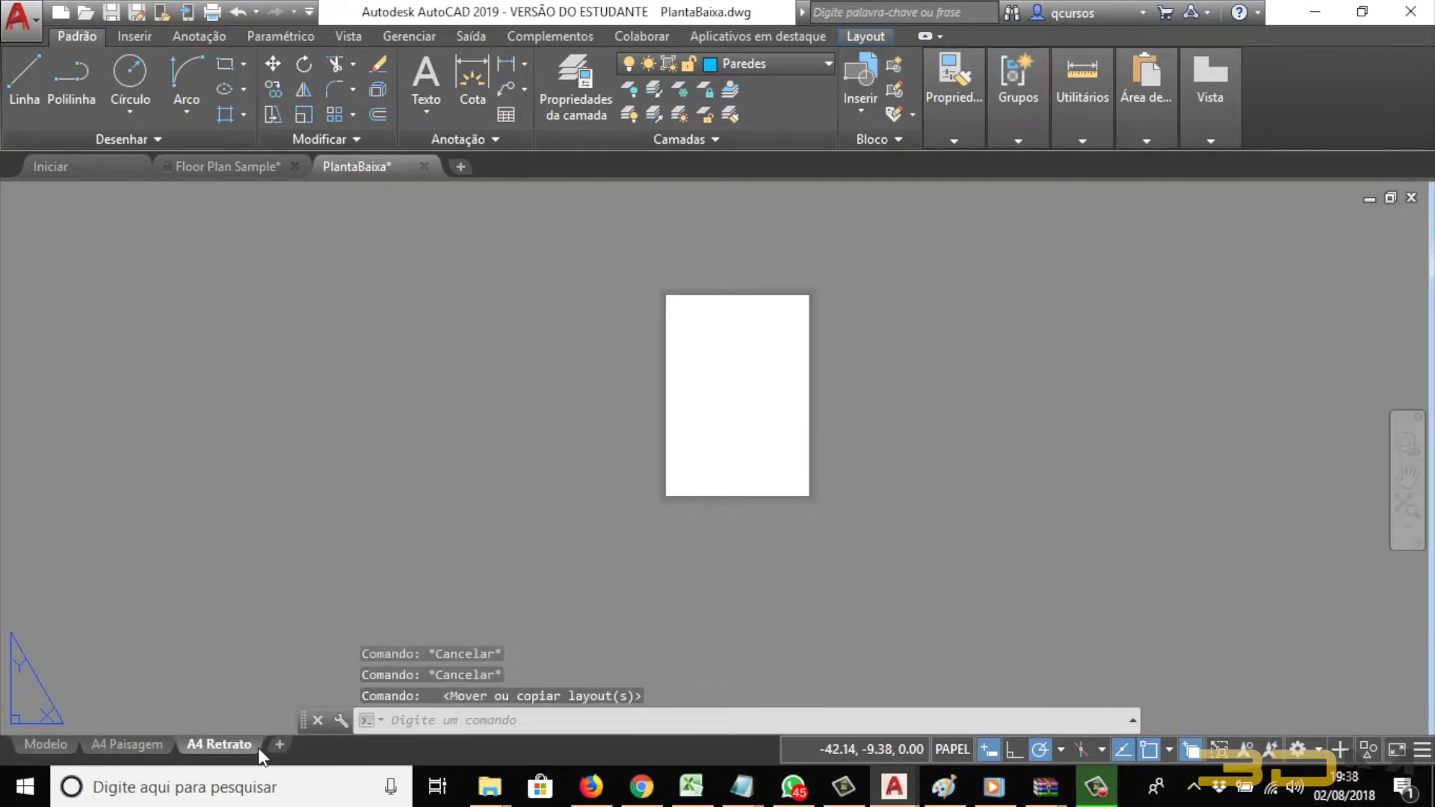
left_click(147, 747)
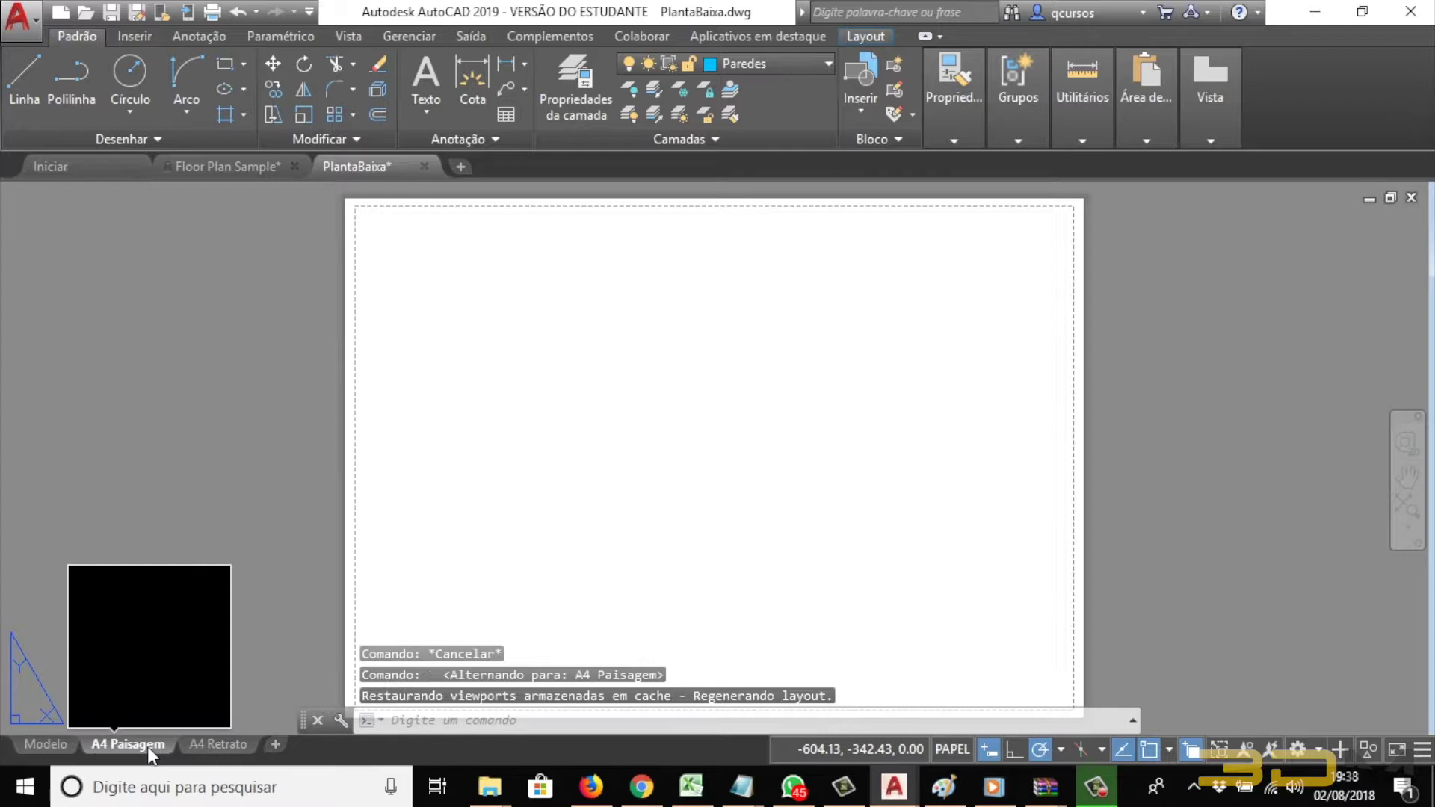
left_click(47, 744)
scroll(775, 474, "down", 4)
scroll(774, 525, "up", 2)
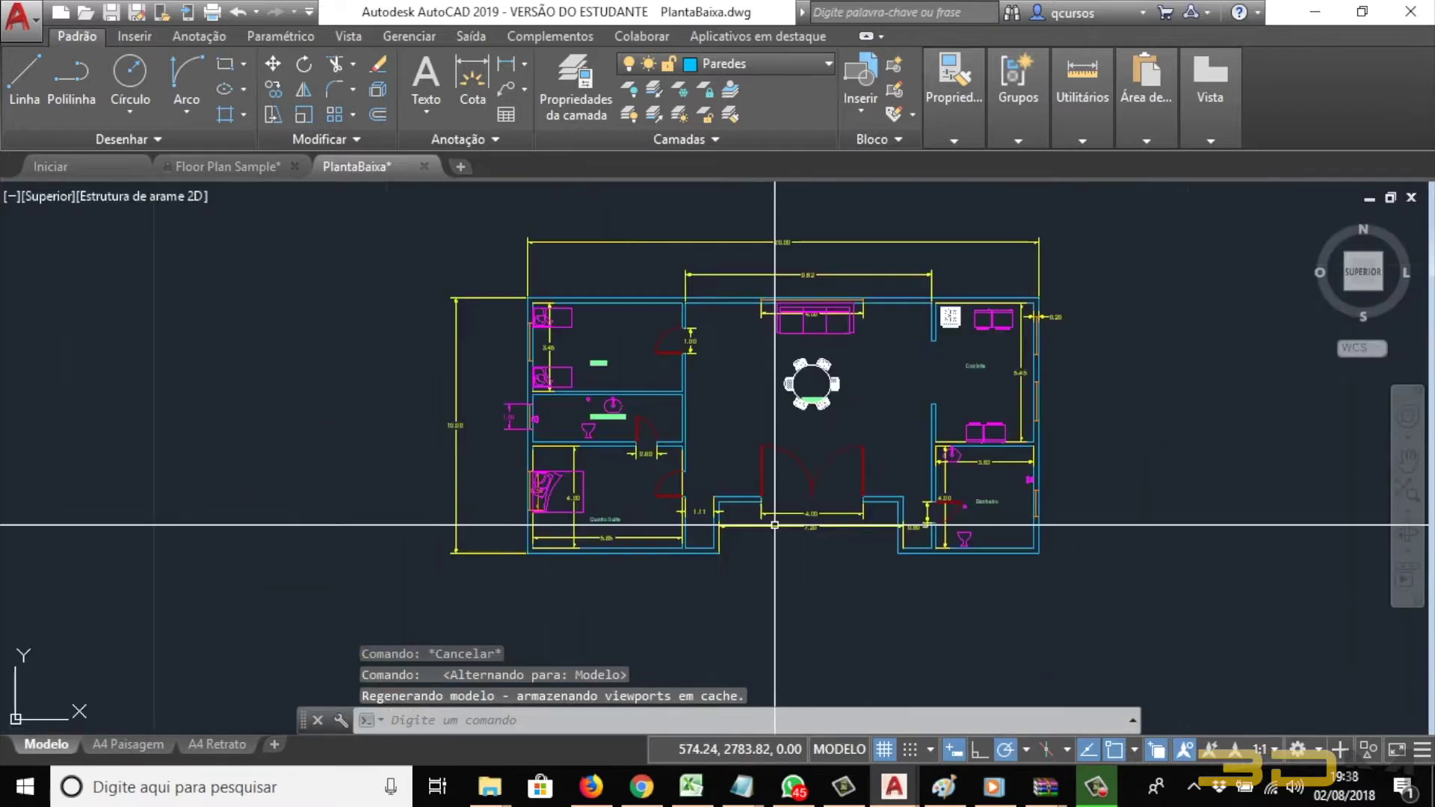
scroll(775, 524, "up", 2)
scroll(770, 449, "down", 2)
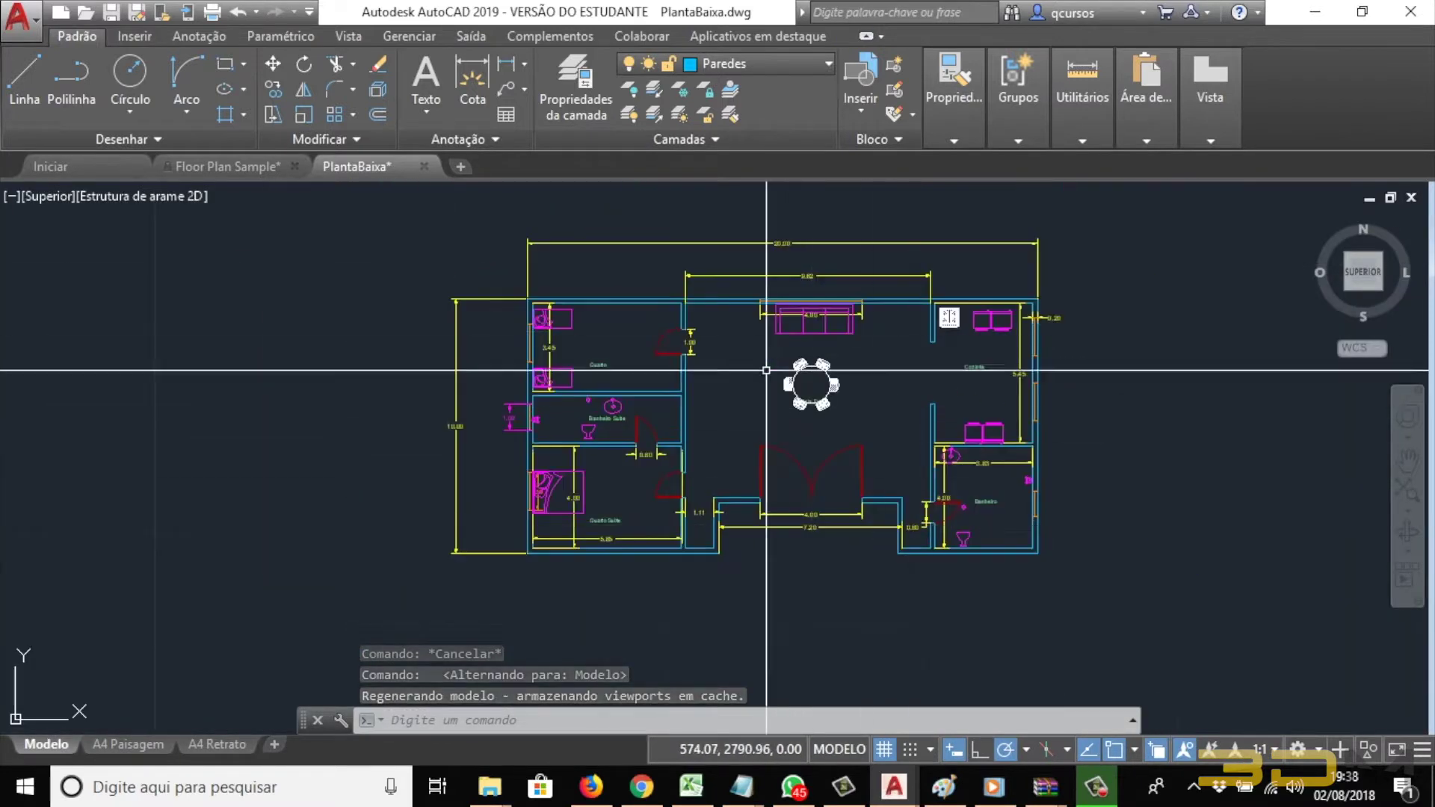
left_click(128, 743)
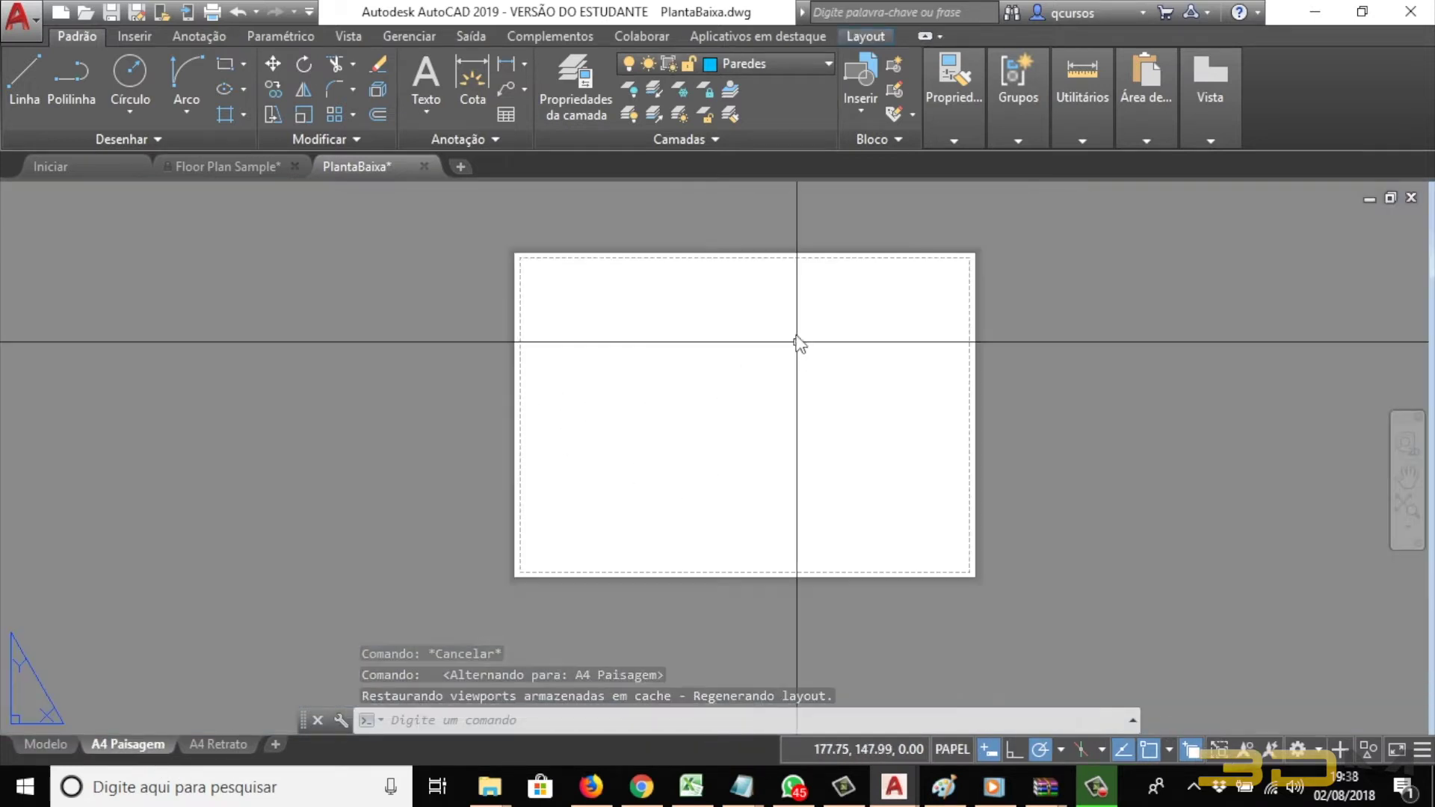
left_click(220, 744)
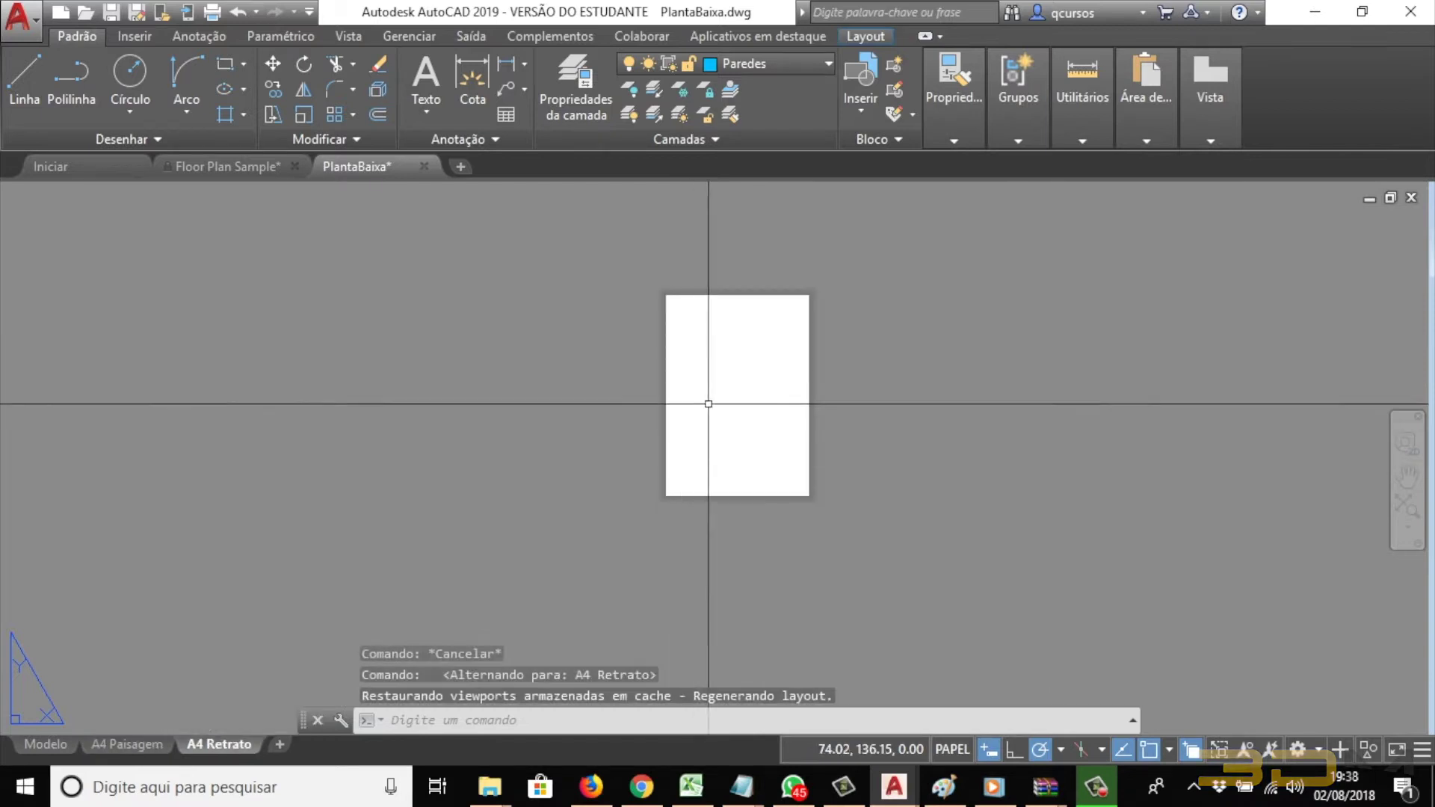
left_click(135, 745)
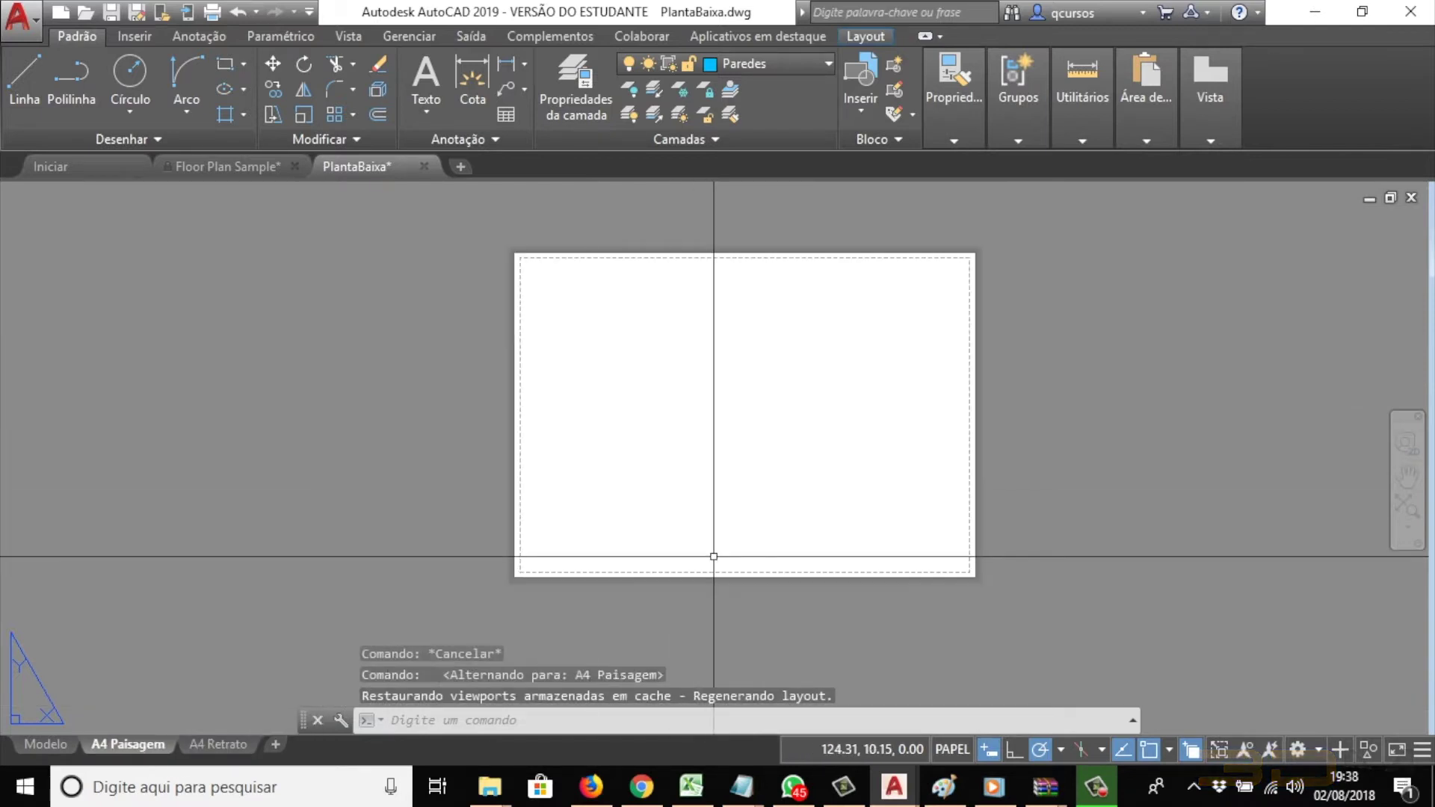